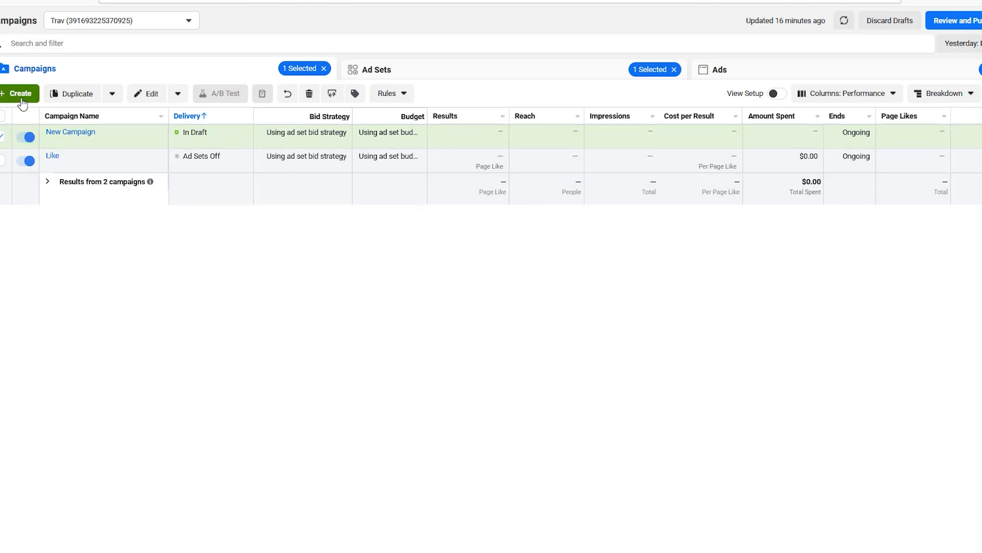
Look over the available objectives for creating a new campaign and dismiss the dialog.
left_click(22, 103)
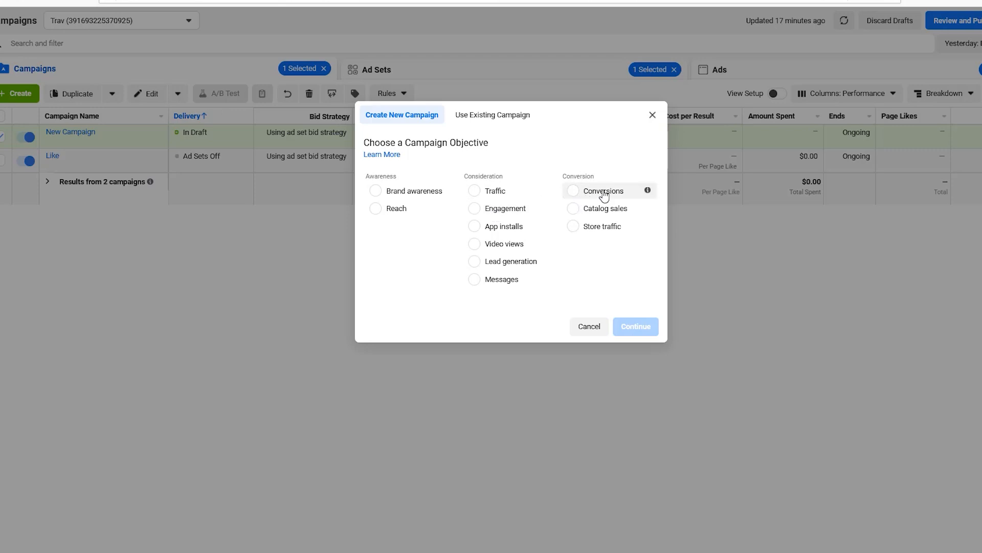
left_click(652, 115)
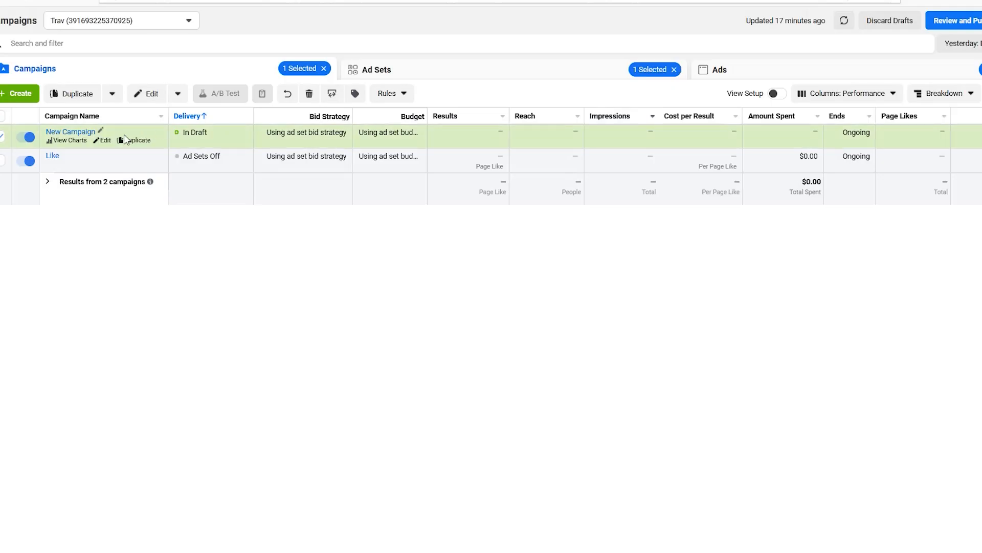
Open the ad set inside New Campaign for editing and set its daily budget to $5.00.
left_click(77, 132)
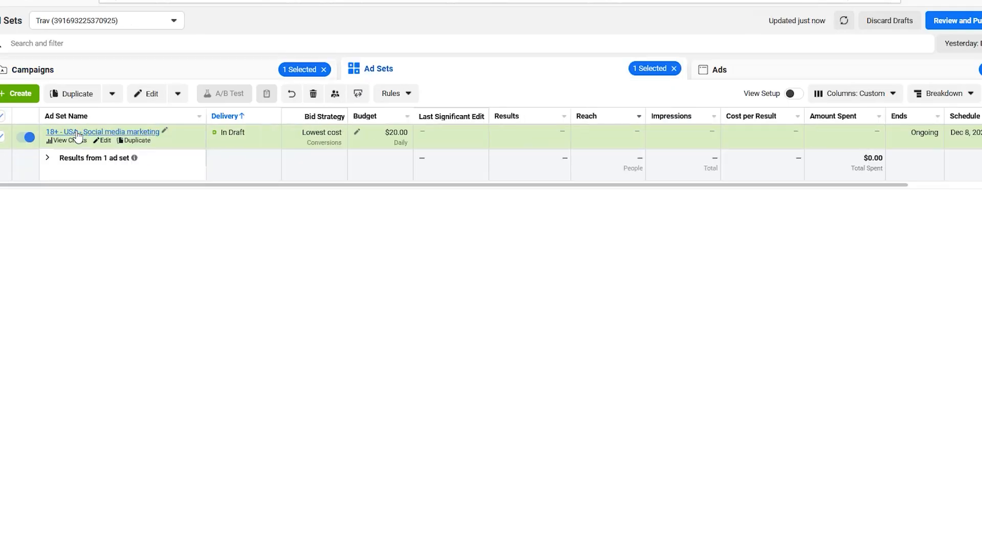
left_click(152, 94)
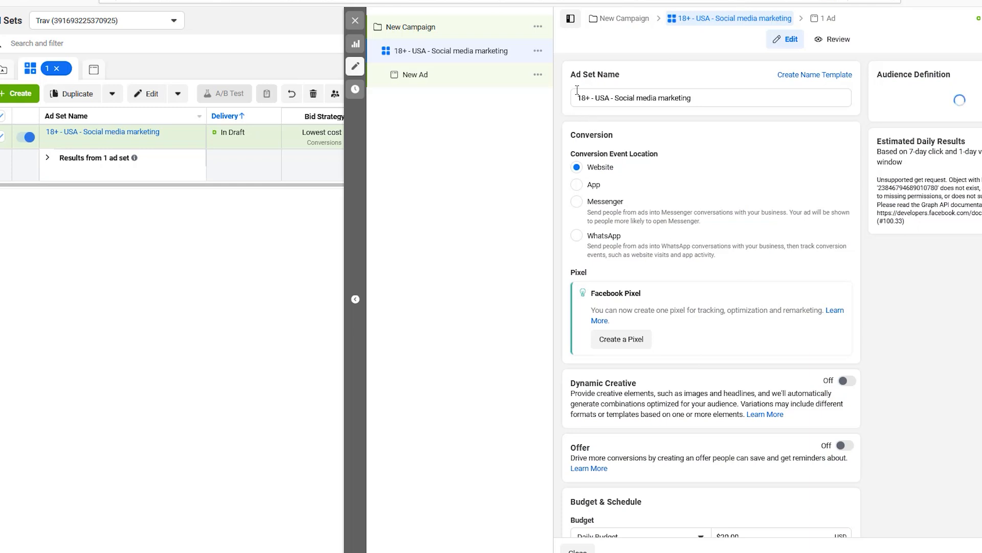
scroll(727, 201, "down", 1)
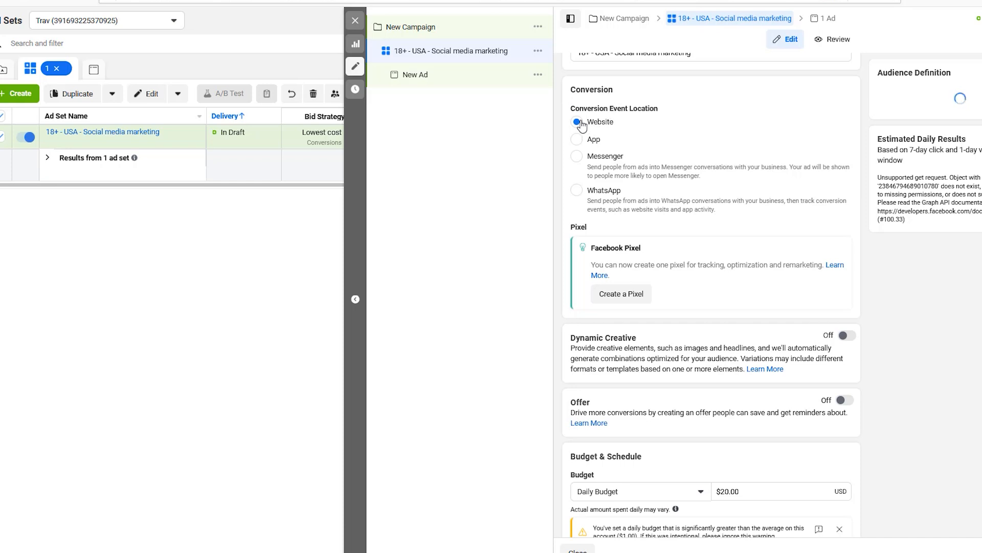
scroll(582, 285, "down", 1)
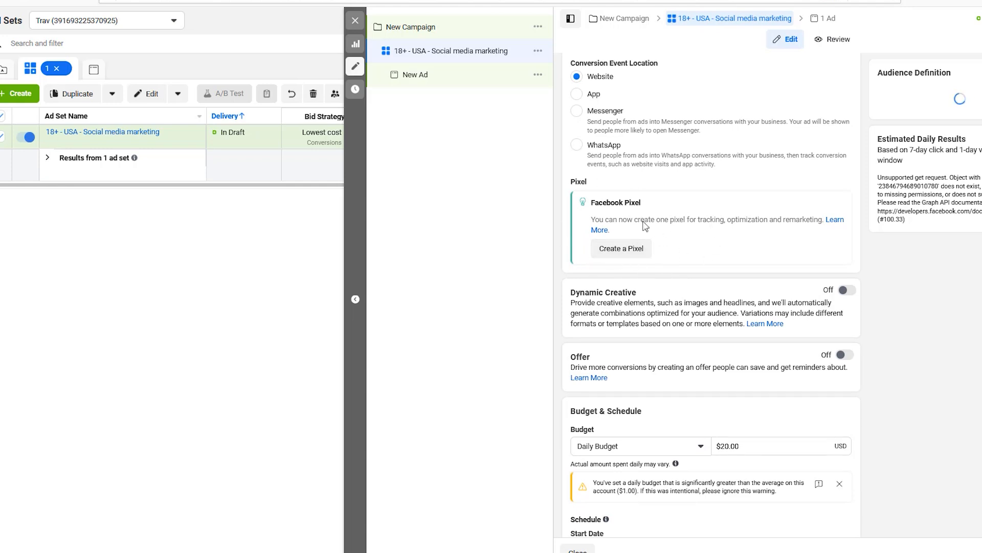
scroll(644, 225, "down", 5)
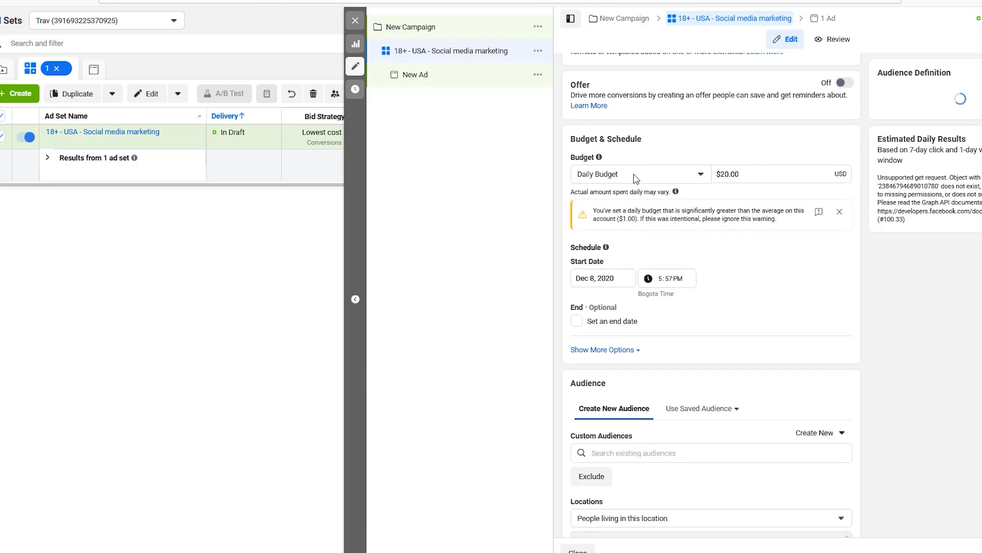
left_click(723, 175)
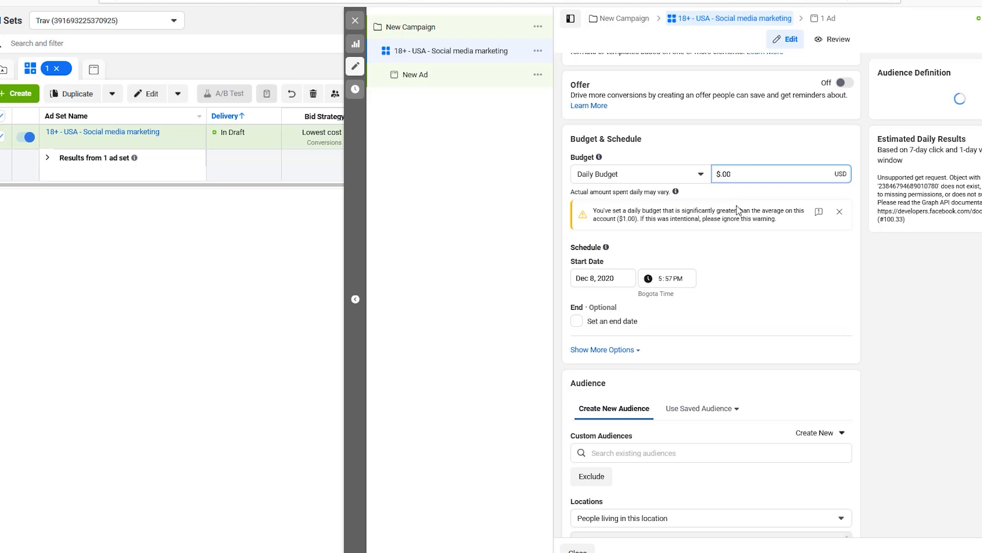
left_click(848, 317)
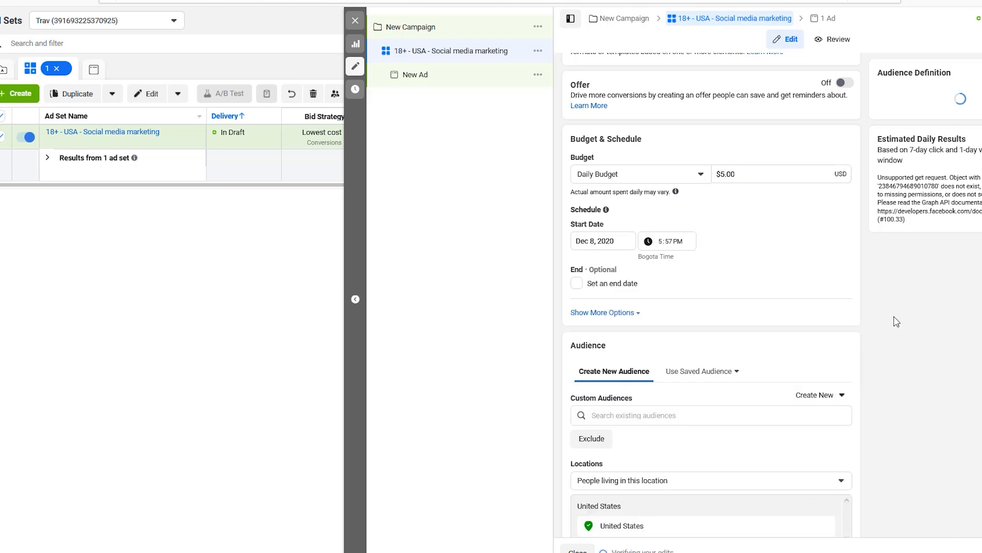
Examine the ad set's existing custom audiences and the choices for which people in a location are targeted.
scroll(900, 342, "down", 3)
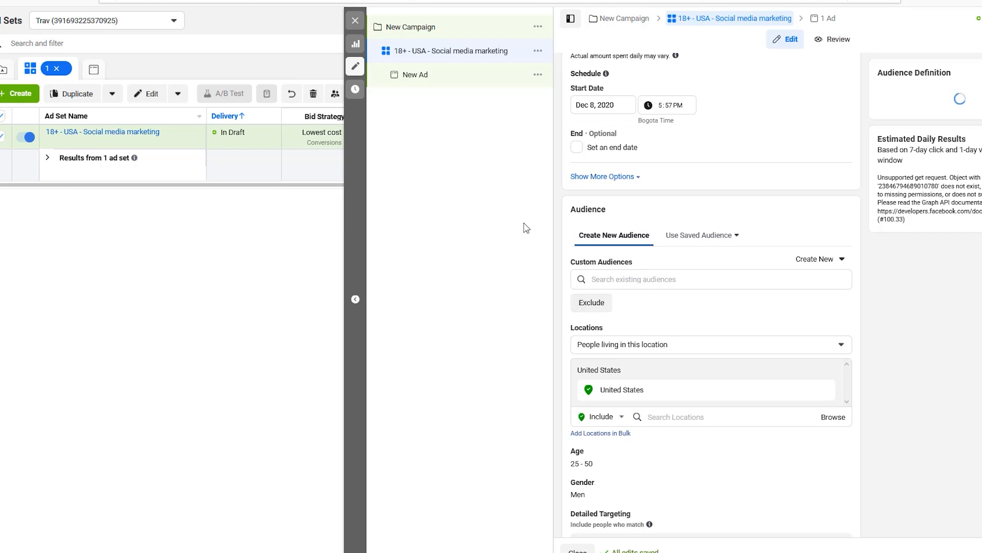
left_click(623, 279)
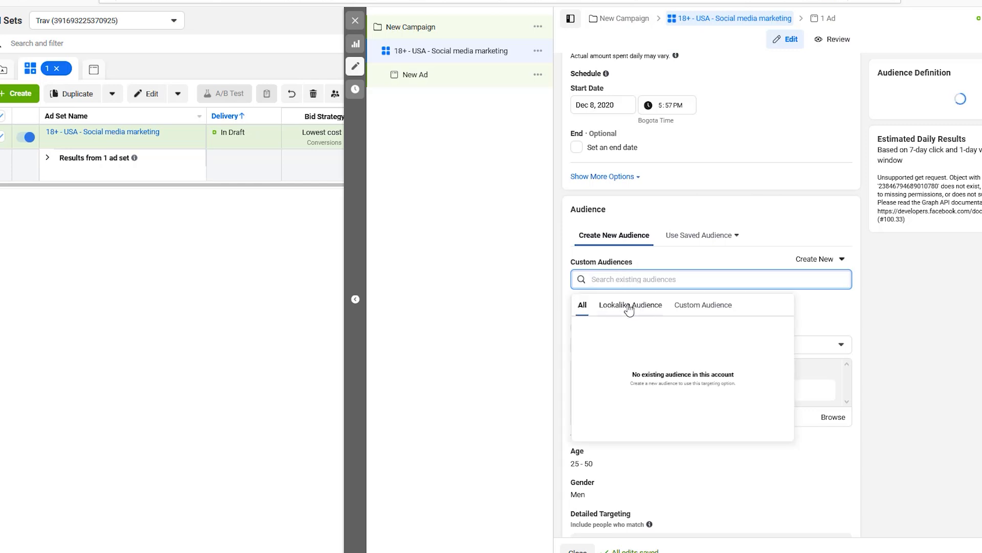
left_click(940, 293)
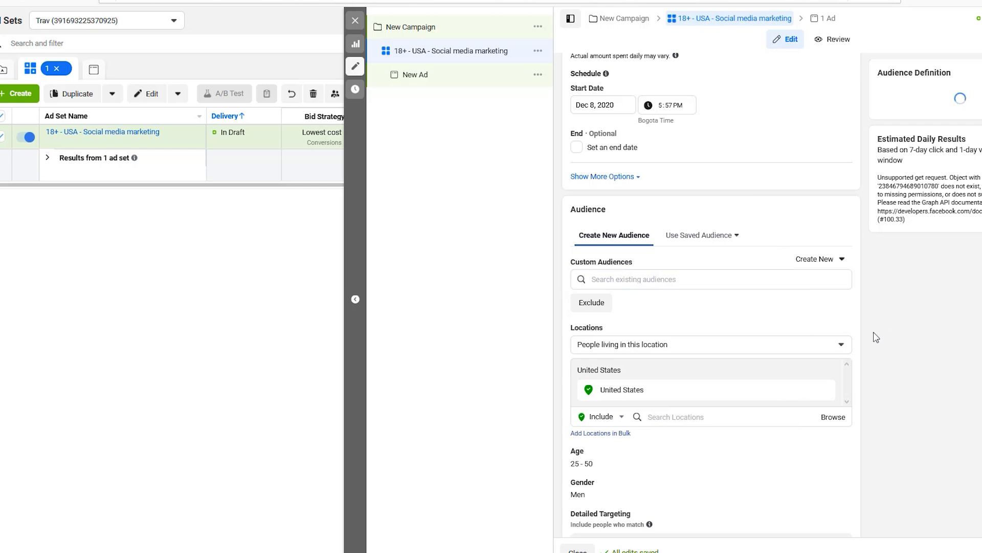
scroll(861, 360, "down", 1)
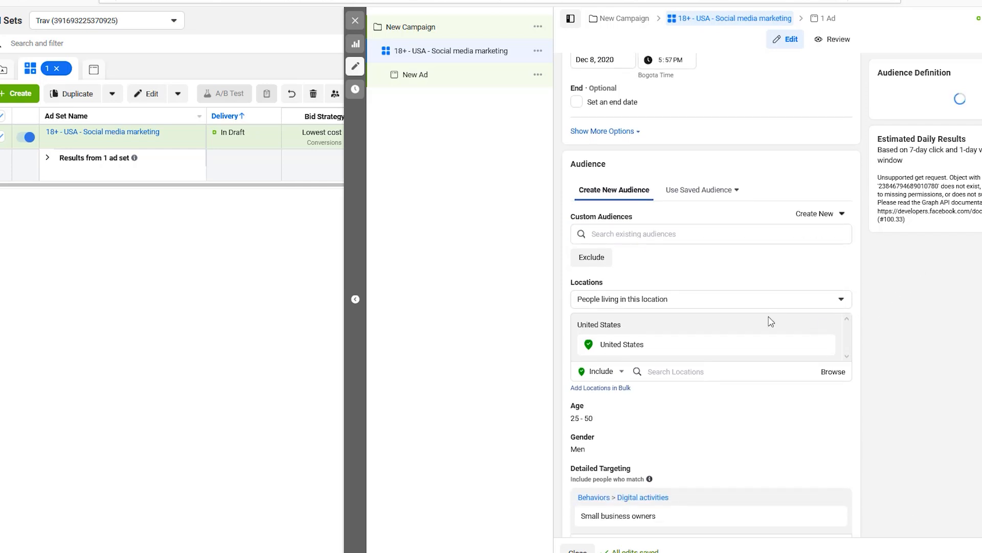
left_click(668, 306)
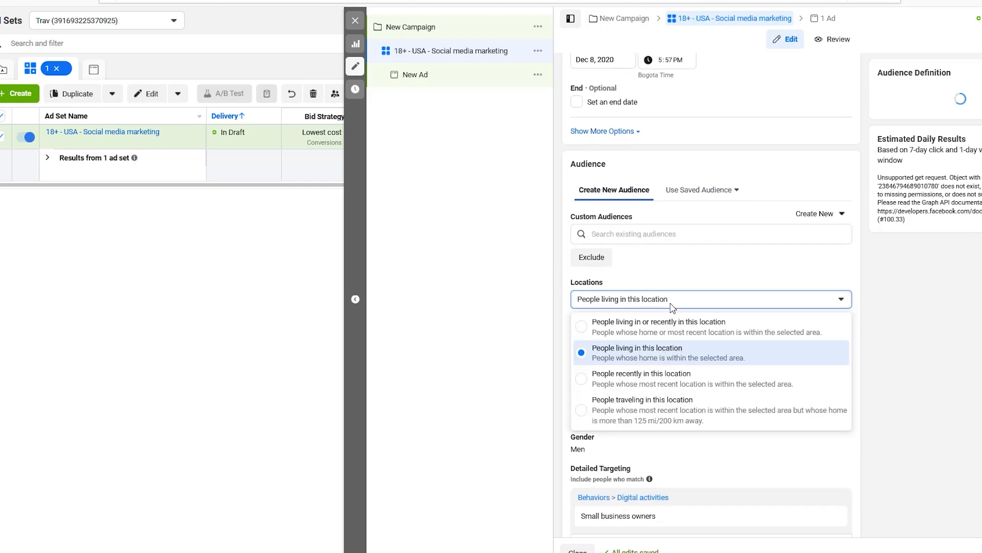
left_click(939, 321)
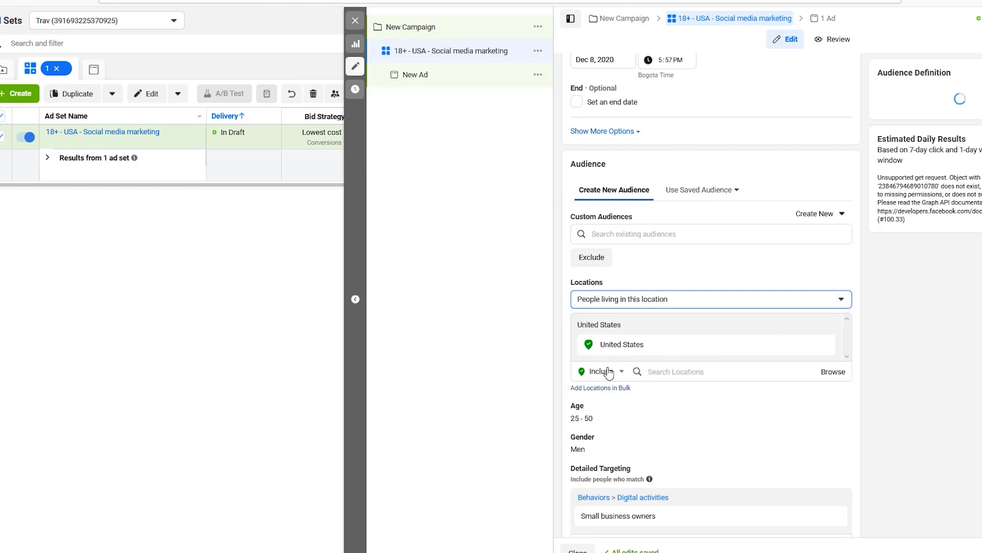
Set the audience's gender targeting to All.
scroll(684, 368, "down", 3)
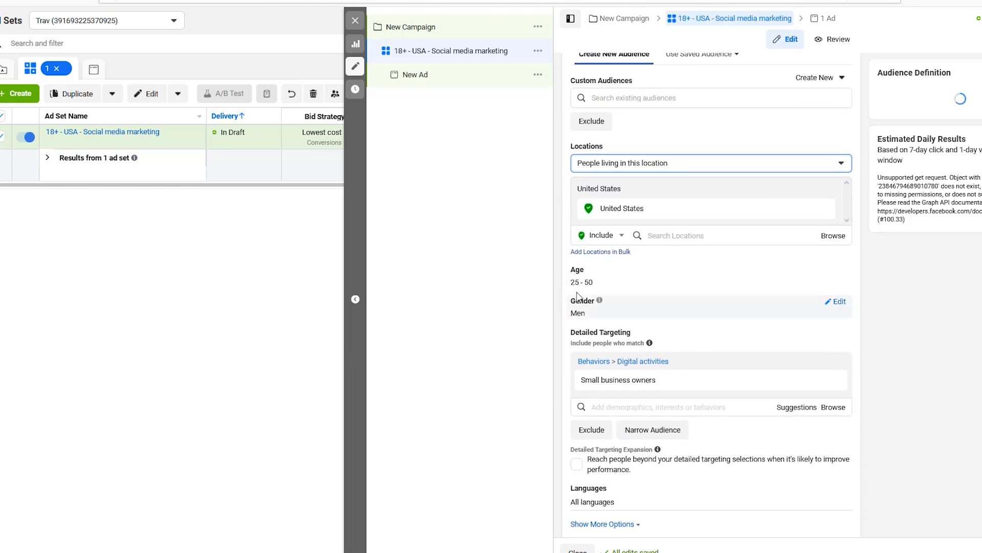
mouse_move(596, 298)
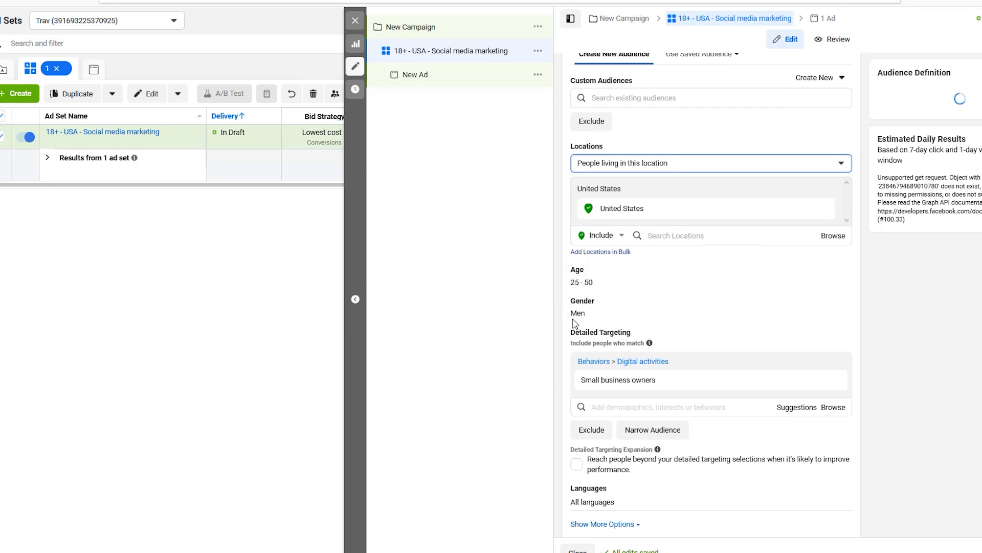
left_click(840, 302)
left_click(576, 315)
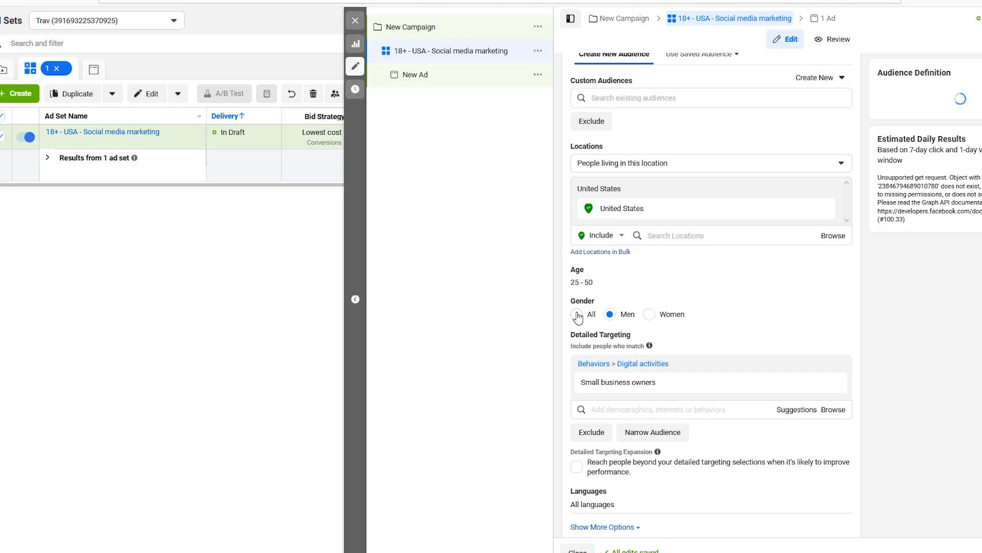
Review the ad set's detailed targeting, targeting expansion, languages and placement settings.
scroll(868, 321, "down", 2)
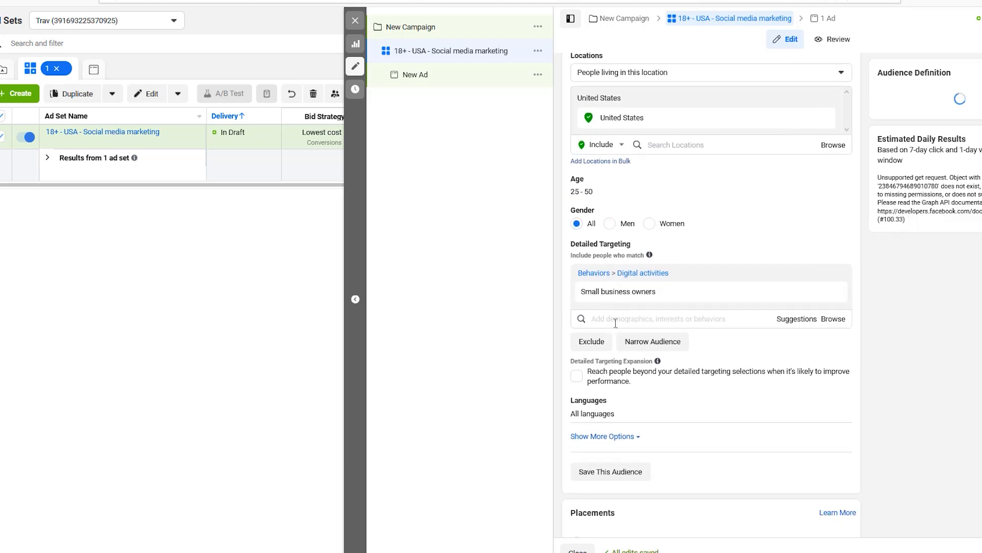
mouse_move(647, 299)
scroll(694, 328, "down", 2)
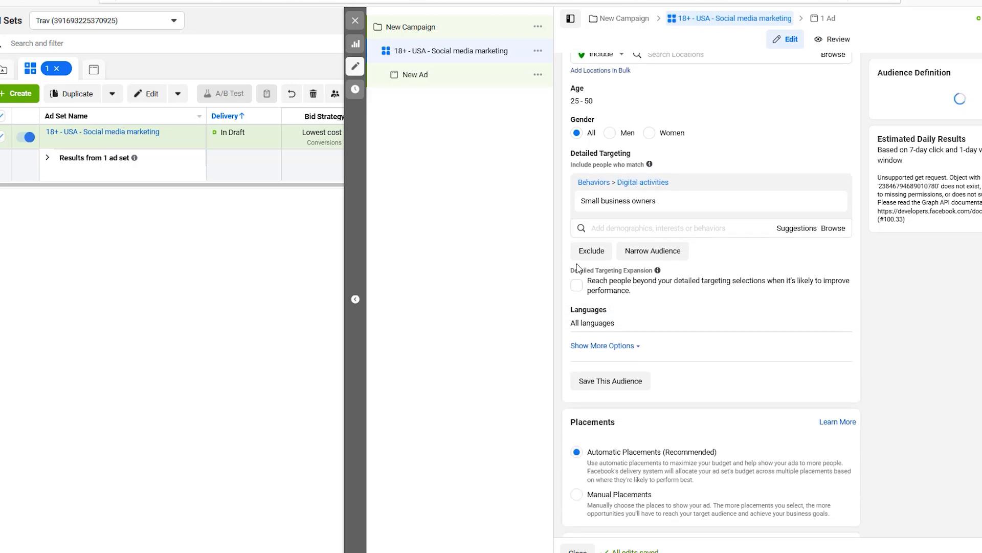
mouse_move(659, 272)
scroll(570, 297, "down", 3)
scroll(616, 333, "down", 1)
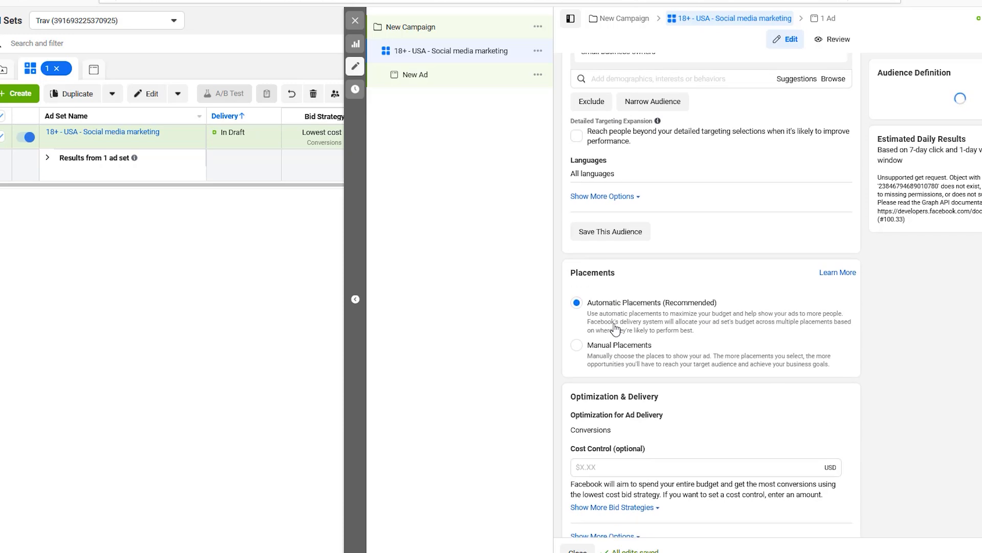
scroll(616, 388, "up", 4)
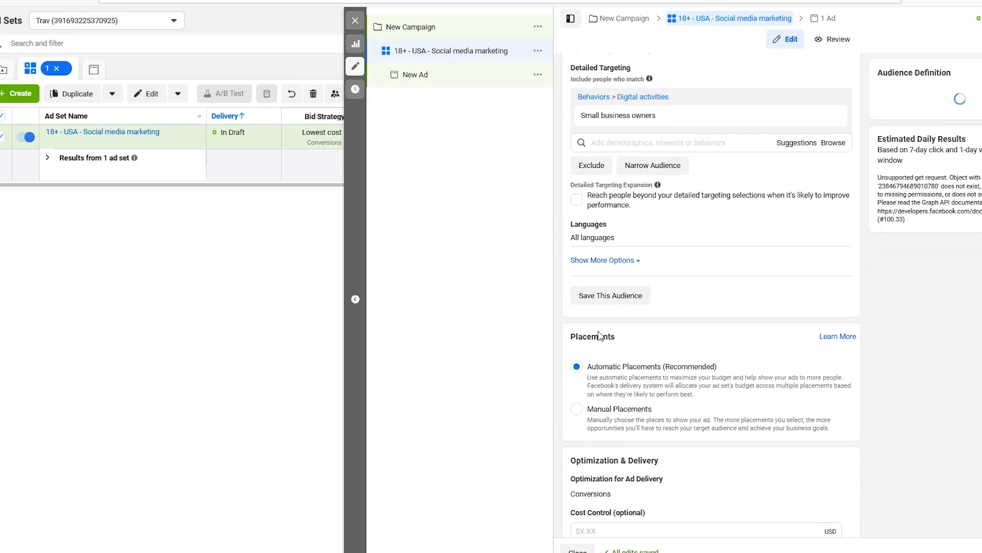
Open New Ad for editing and choose Use selected Page as its Instagram account.
left_click(451, 85)
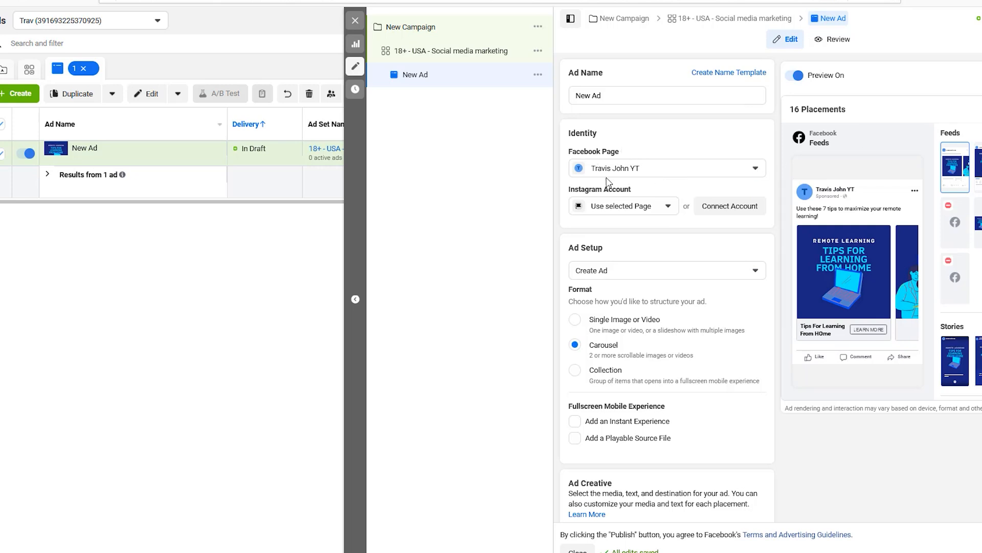
left_click(627, 205)
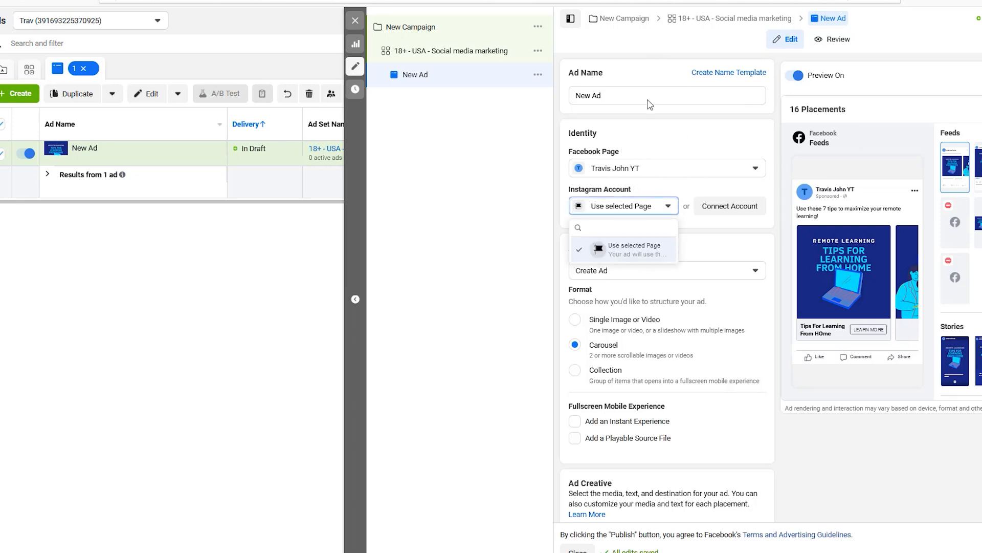
left_click(611, 248)
Examine the ad setup choices for creating the ad or using existing content, keeping Create Ad selected.
scroll(677, 225, "down", 1)
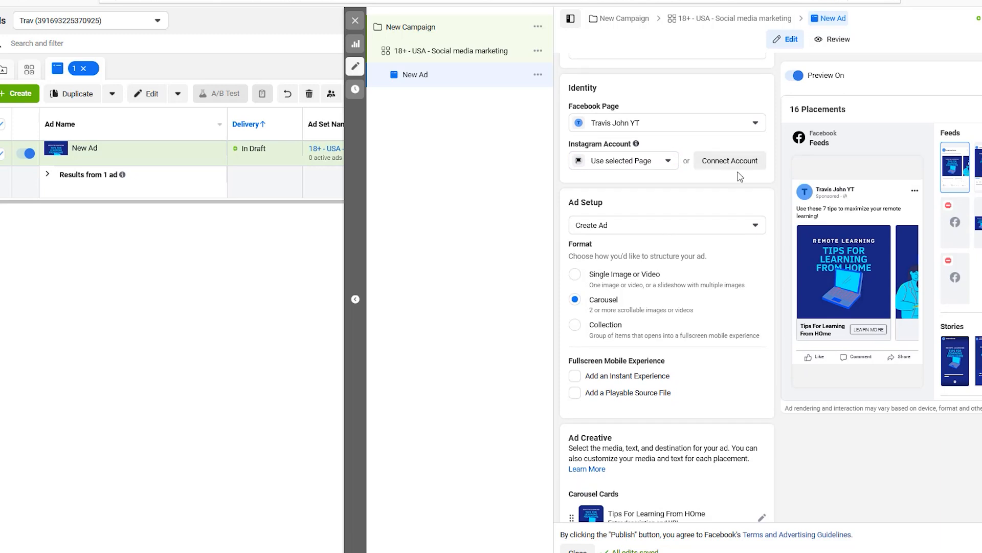
scroll(609, 189, "down", 1)
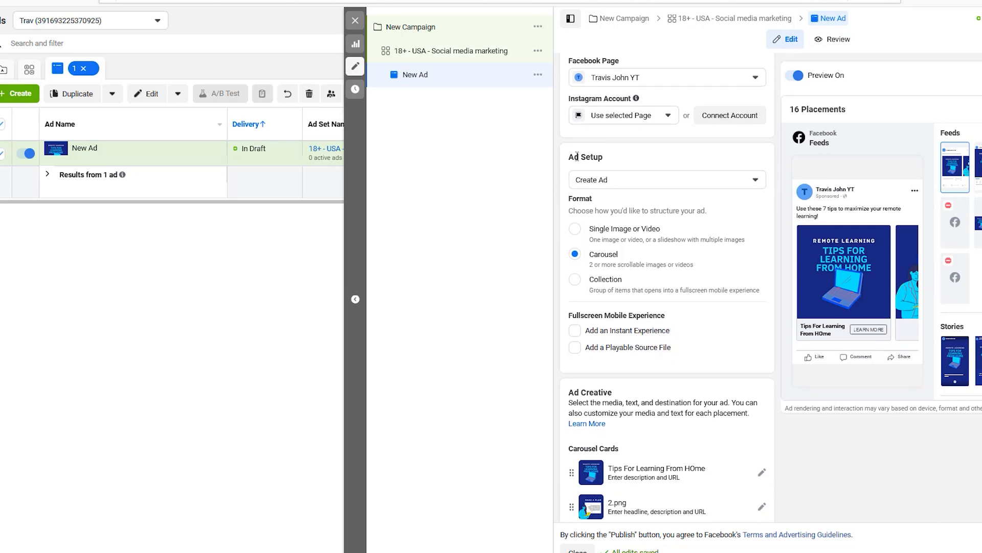
left_click(695, 183)
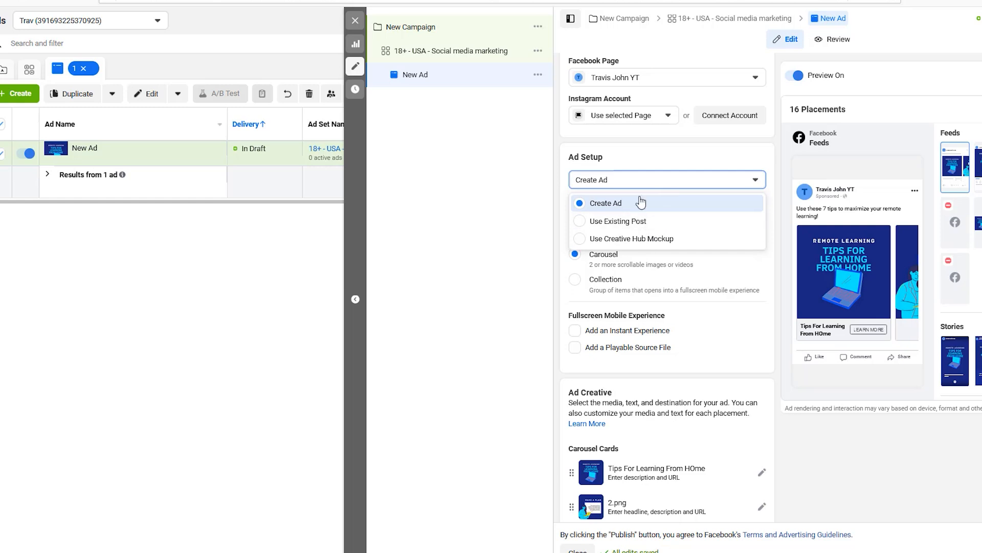
left_click(650, 157)
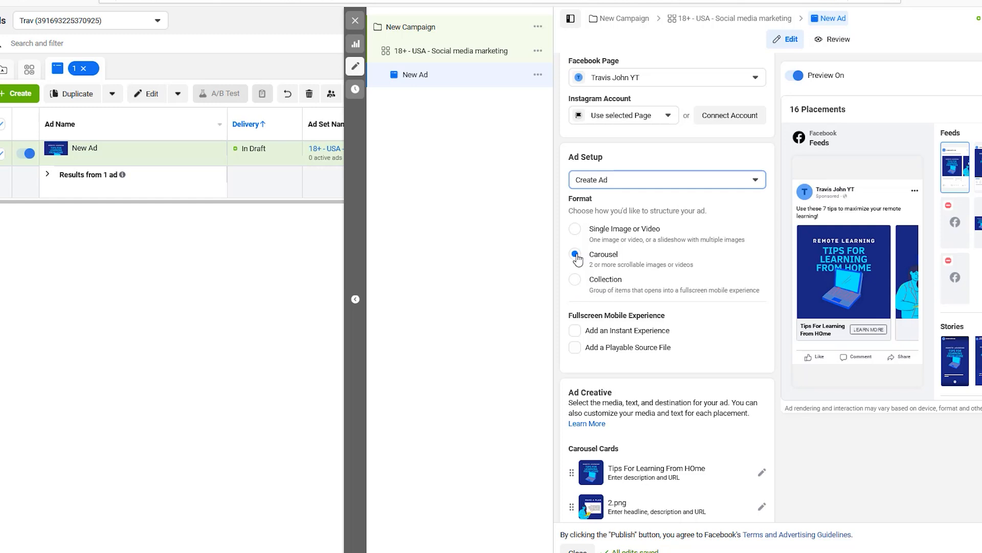
Review the ad's carousel cards, including the image, headline, description and website URL fields of the 8.png card.
scroll(735, 373, "down", 2)
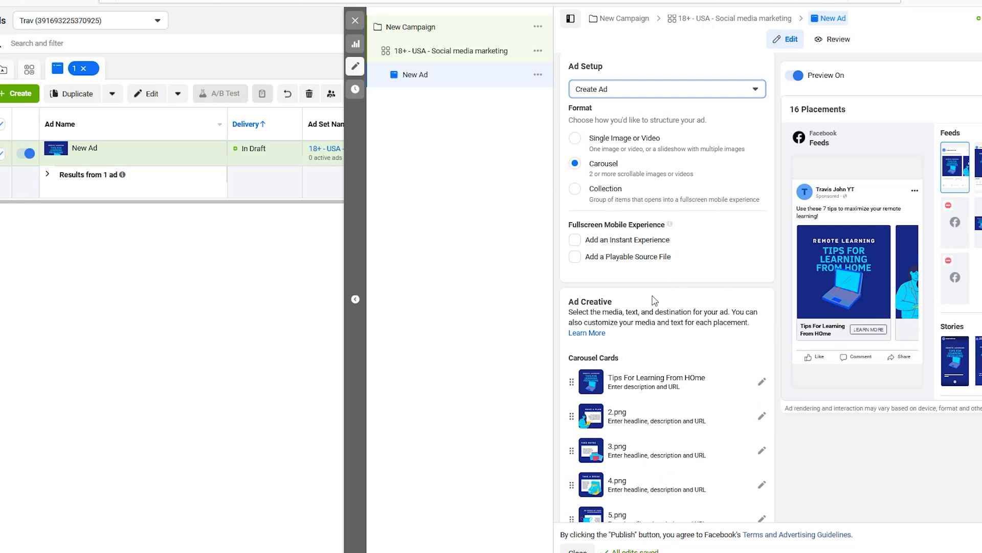
scroll(629, 262, "down", 2)
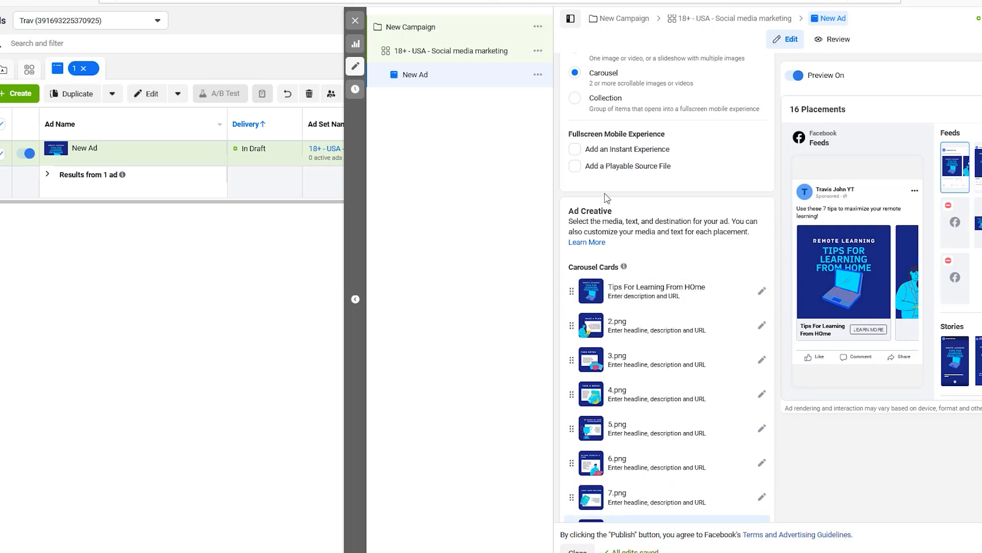
scroll(611, 195, "down", 3)
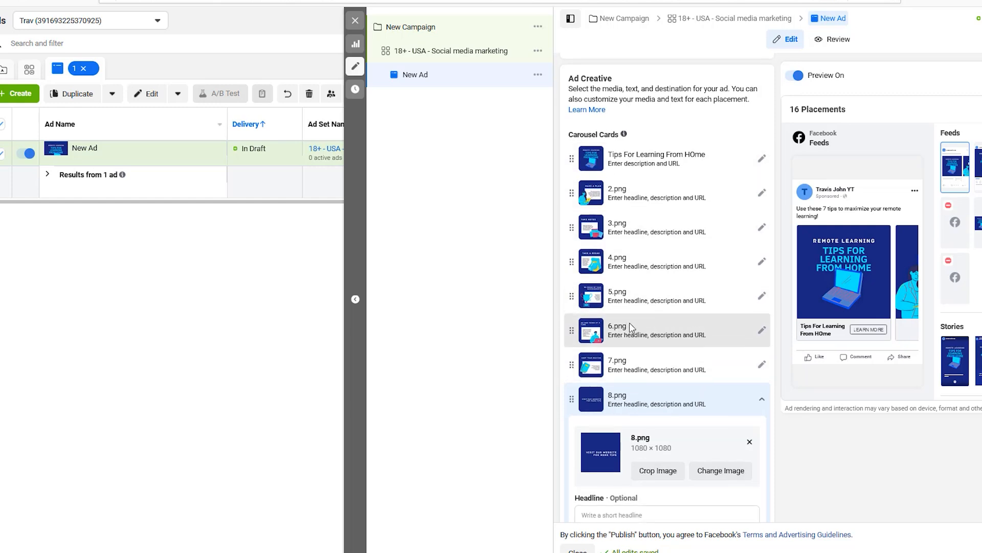
scroll(629, 322, "up", 1)
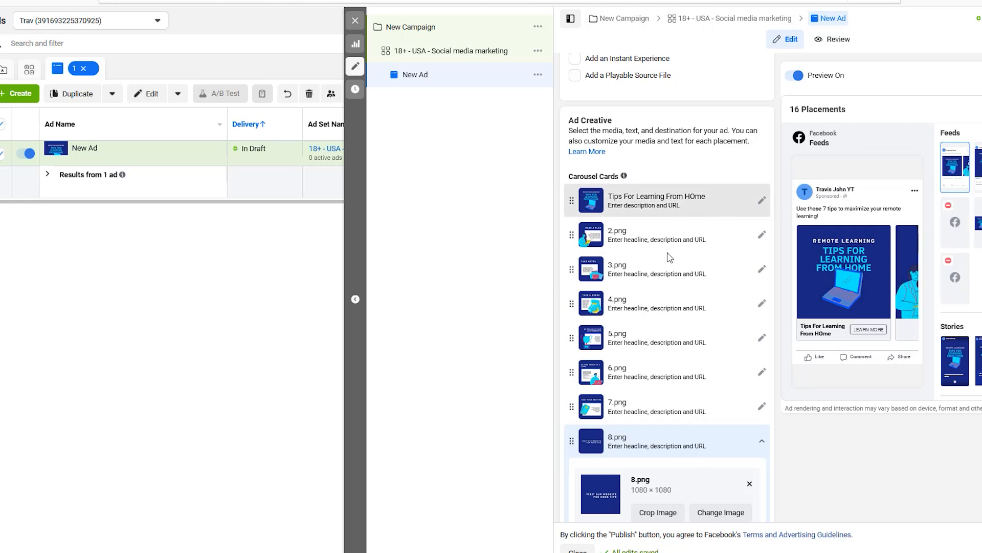
scroll(622, 366, "down", 3)
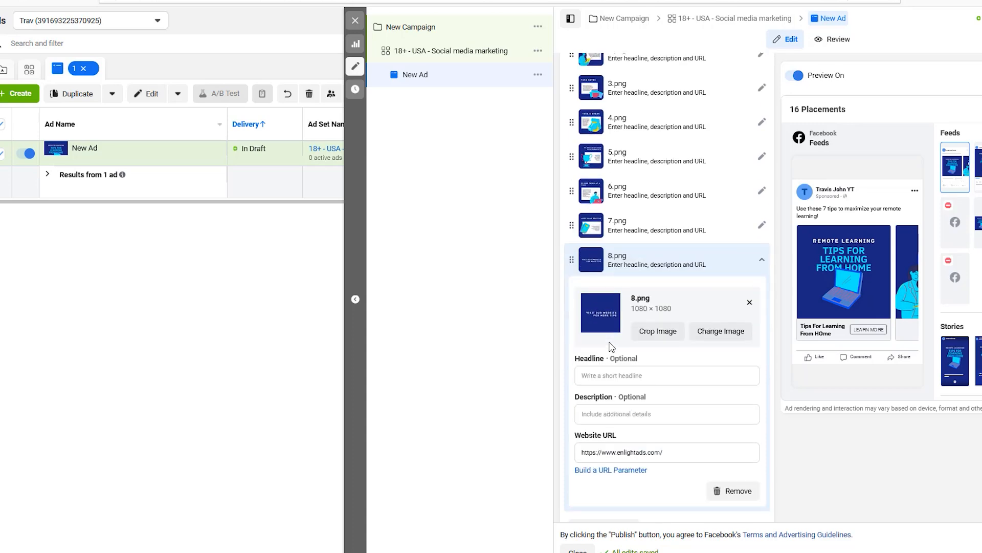
scroll(635, 342, "down", 3)
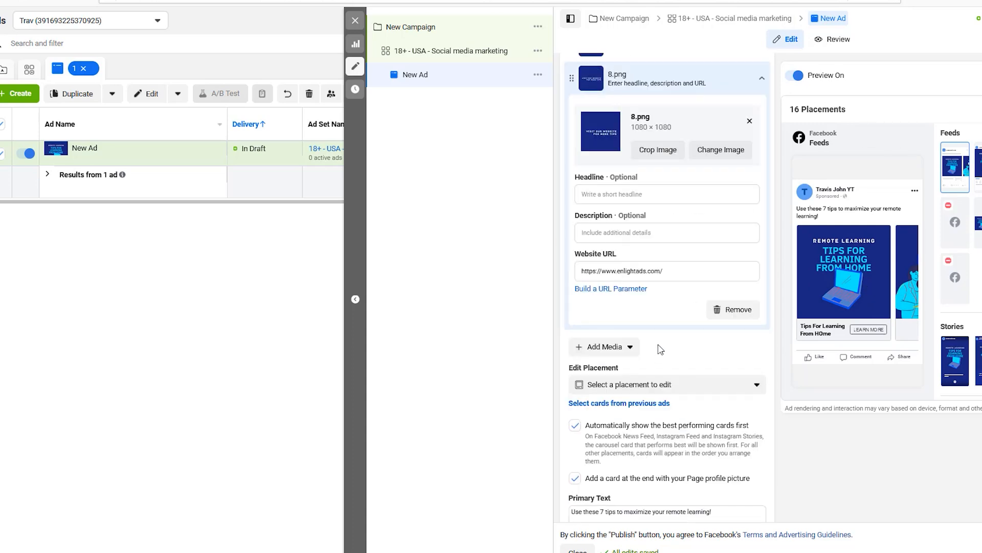
scroll(598, 298, "up", 4)
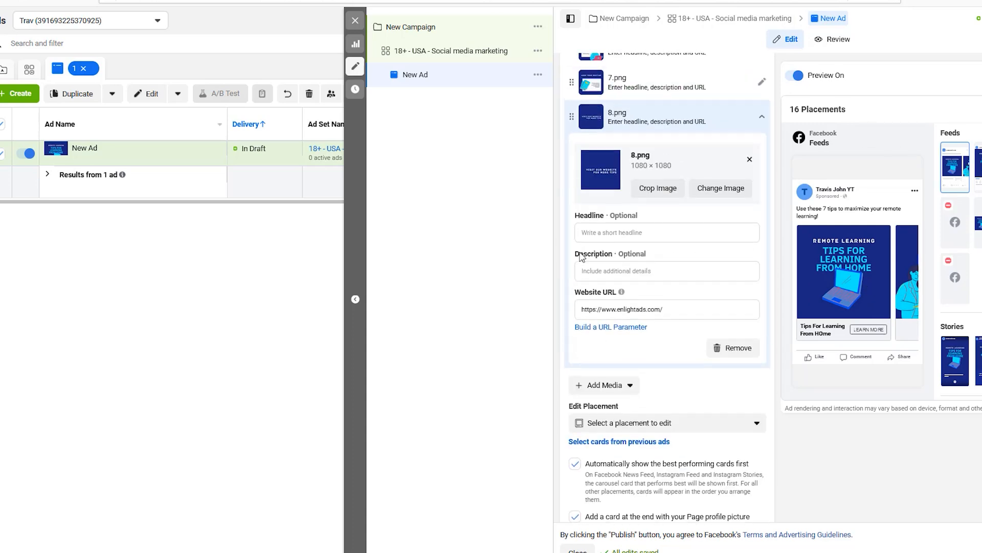
Add an empty image card to the carousel below 8.png and open its details.
scroll(611, 299, "down", 4)
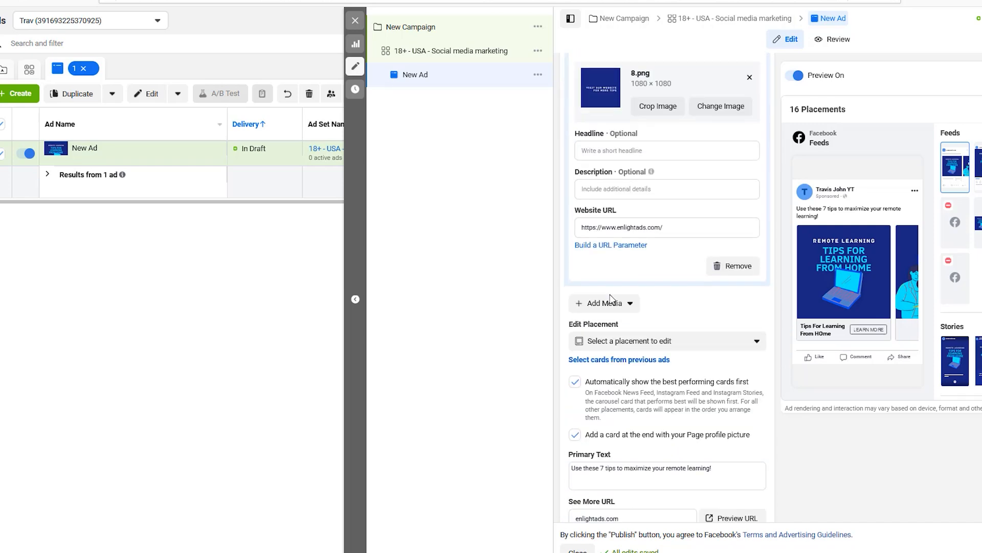
left_click(630, 306)
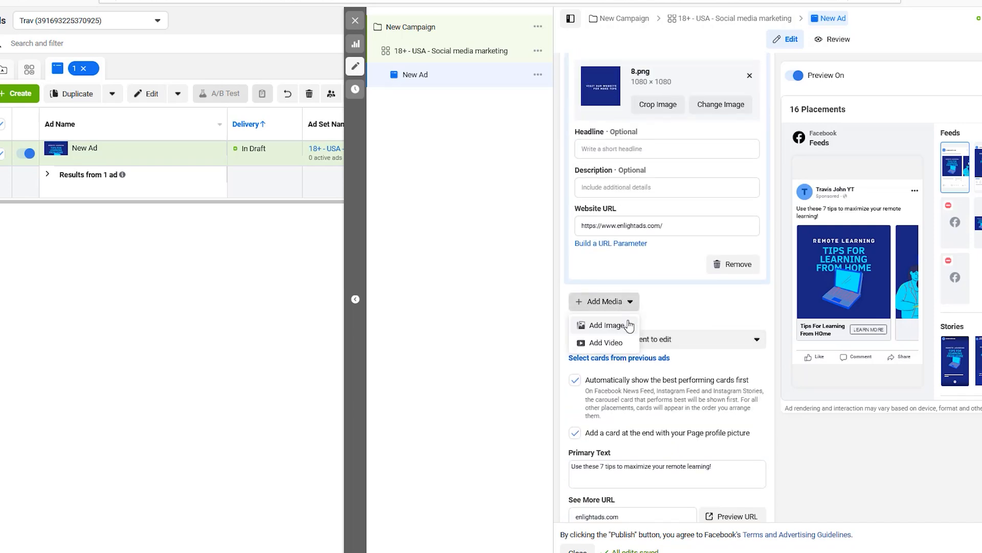
left_click(606, 326)
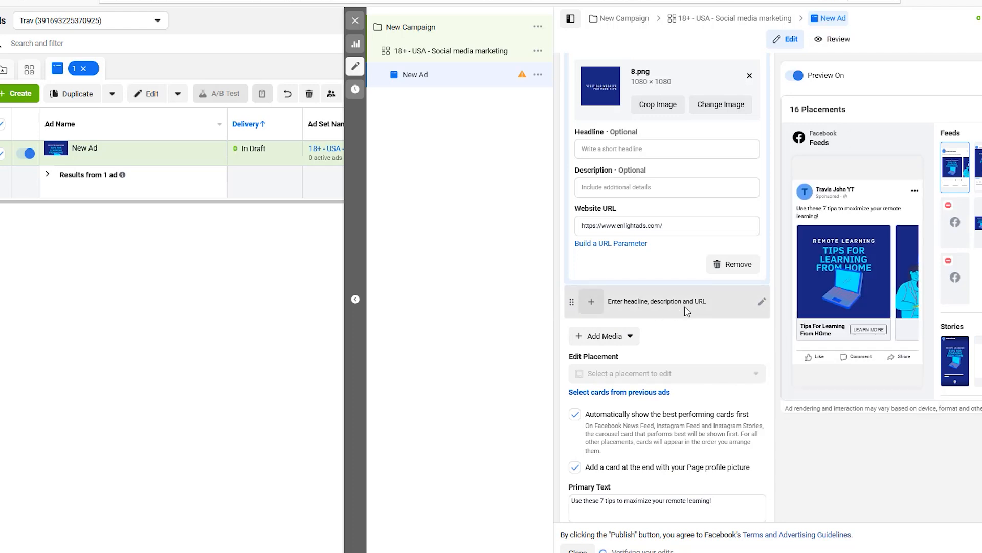
left_click(650, 307)
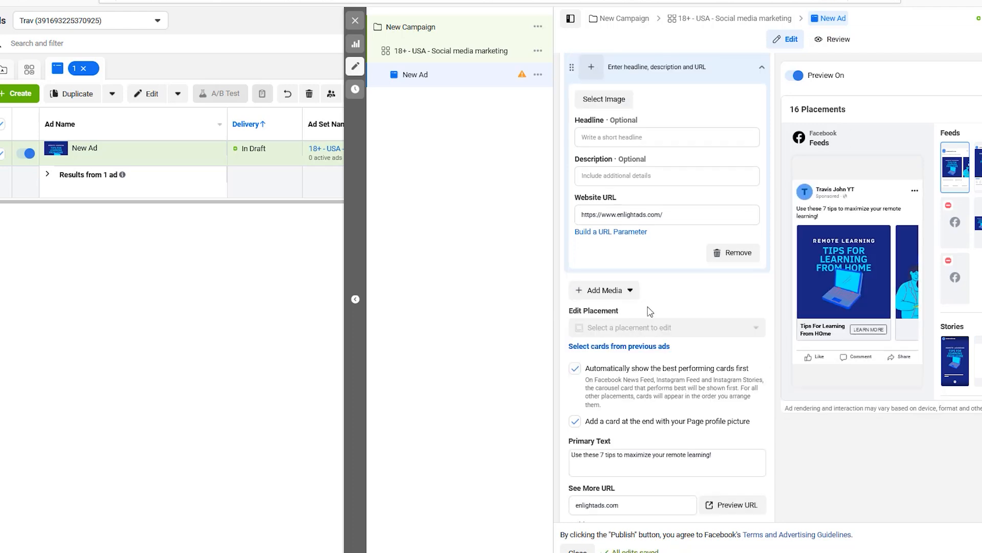
Look over the account images available for the new card without choosing one.
scroll(591, 201, "up", 3)
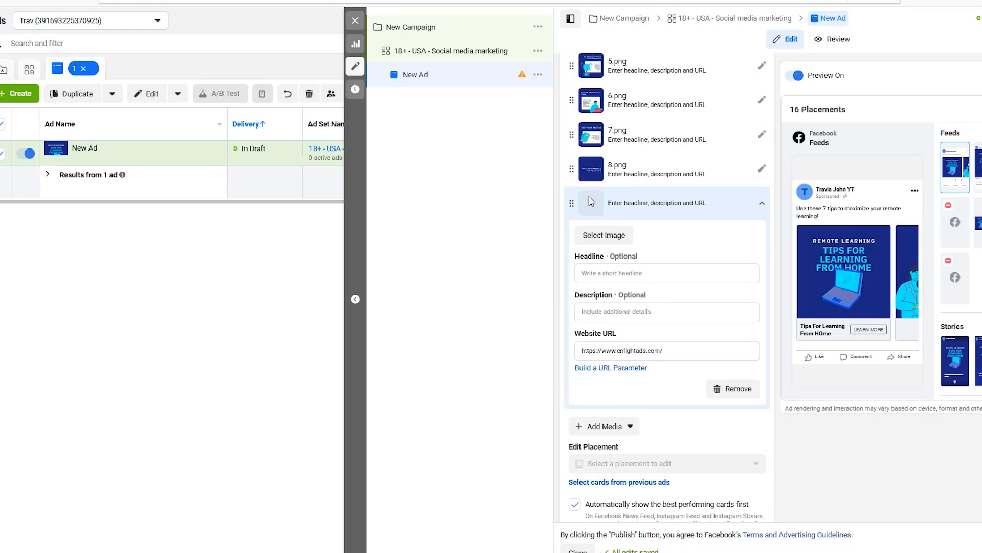
left_click(605, 243)
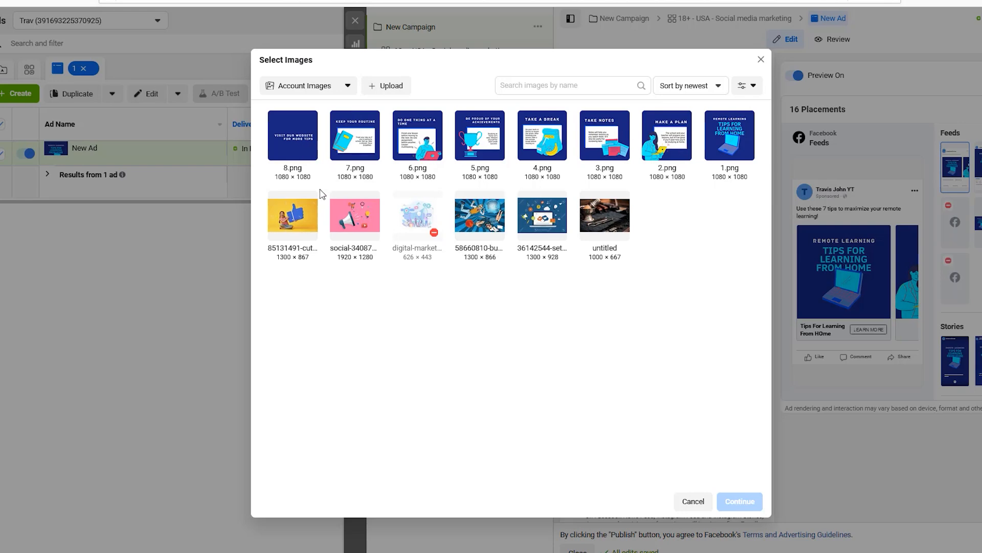
left_click(762, 60)
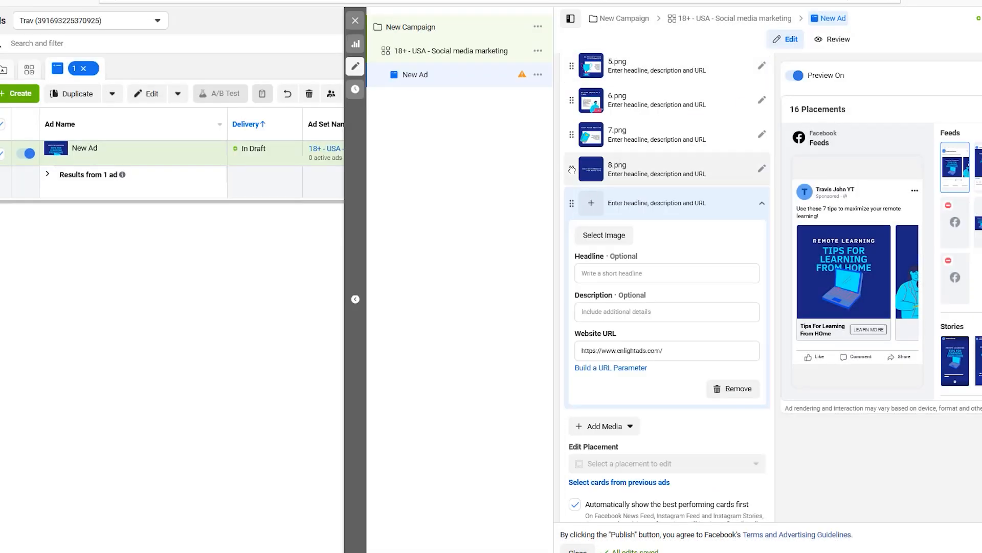
Try moving the 8.png card and the first card within the carousel order.
left_click_drag(572, 169, 567, 193)
scroll(605, 263, "up", 2)
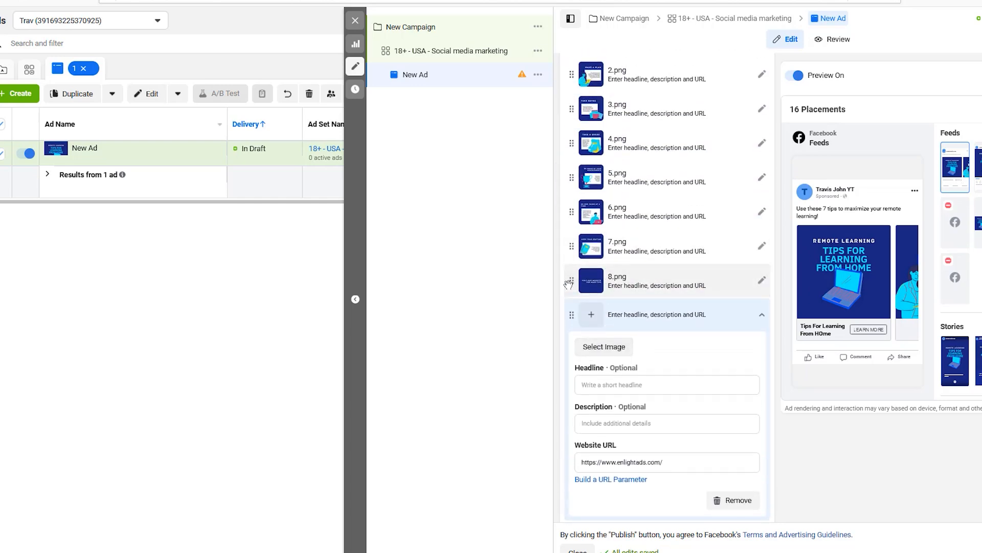
mouse_move(569, 284)
left_mouse_down()
mouse_move(569, 103)
mouse_move(602, 424)
mouse_move(584, 100)
mouse_move(570, 295)
left_mouse_up()
scroll(606, 220, "up", 1)
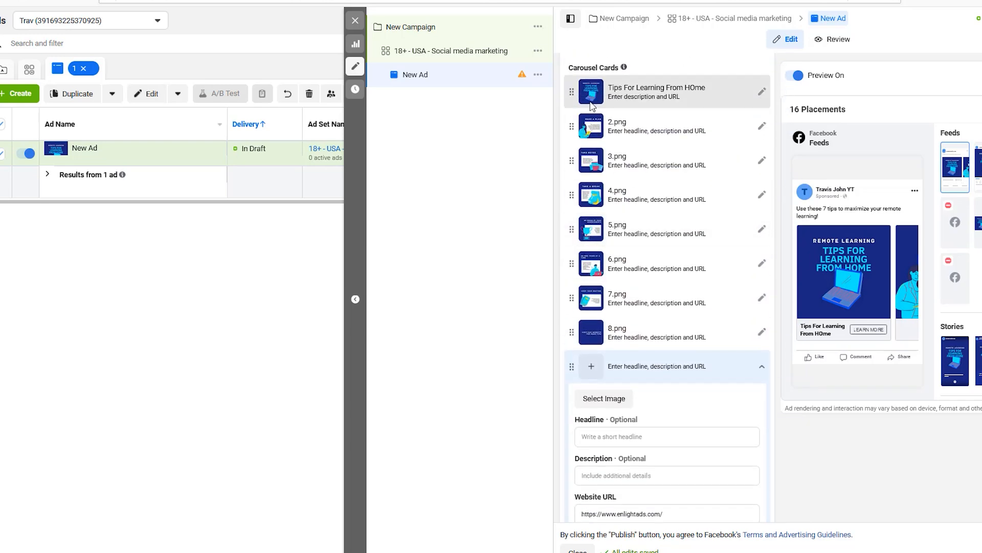
mouse_move(578, 105)
left_mouse_down()
mouse_move(579, 156)
mouse_move(579, 93)
left_mouse_up()
scroll(661, 310, "down", 4)
scroll(649, 318, "up", 2)
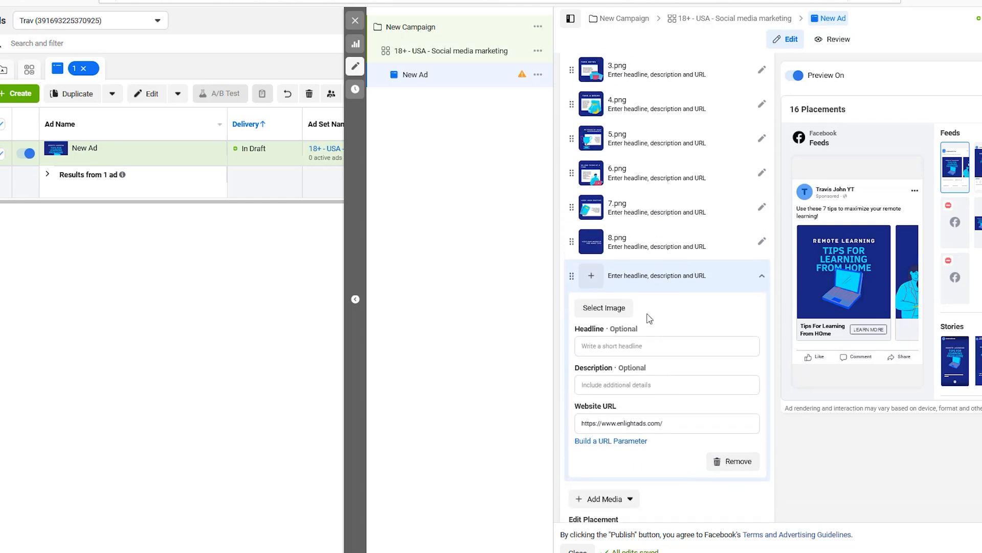
Examine the 8.png card's image, headline, description and website URL fields.
left_click(622, 236)
scroll(658, 304, "down", 1)
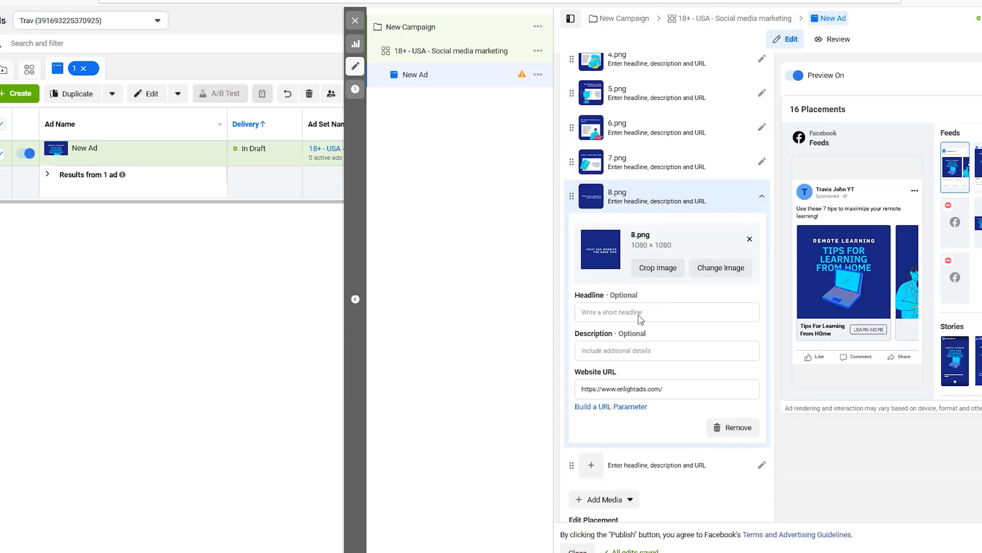
left_click(658, 319)
scroll(652, 311, "up", 3)
Correct the first carousel card's headline to "Tips For Learning From Home" and set its description to "Test".
left_click(642, 104)
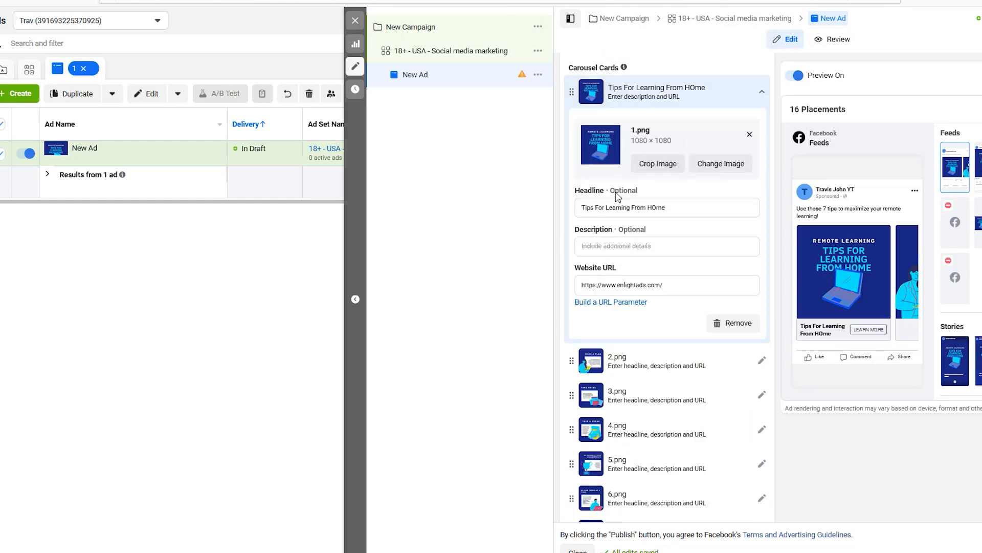
left_click(657, 209)
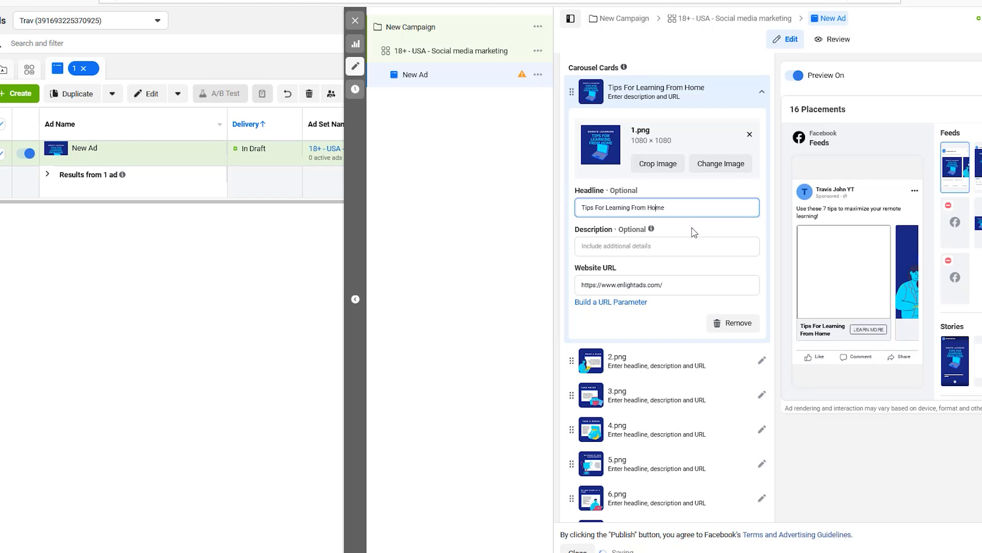
left_click(690, 248)
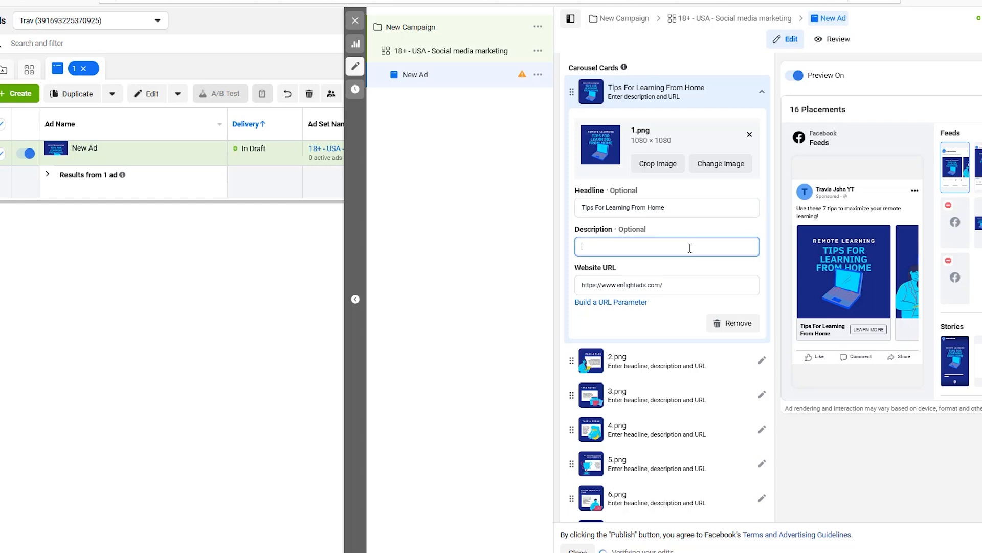
type("Test")
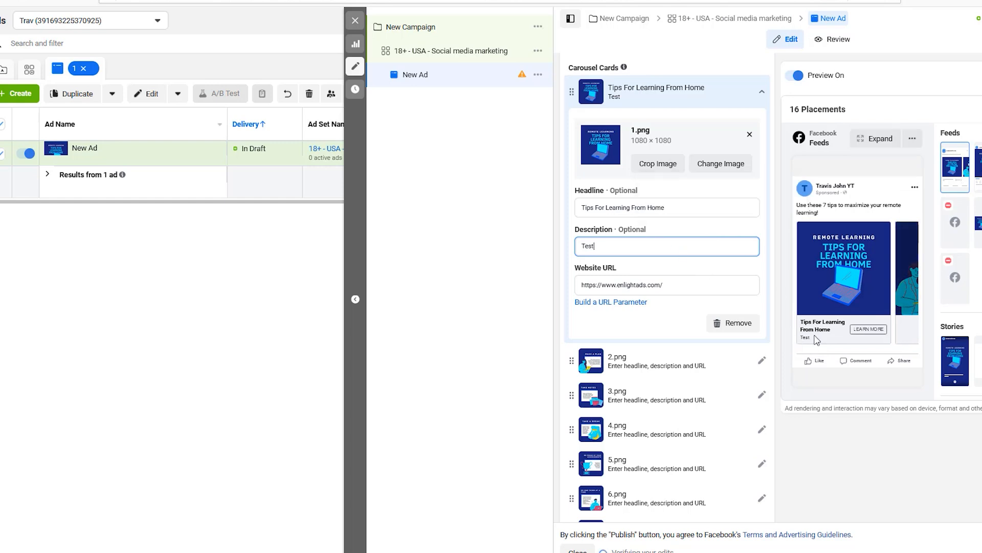
left_click(817, 340)
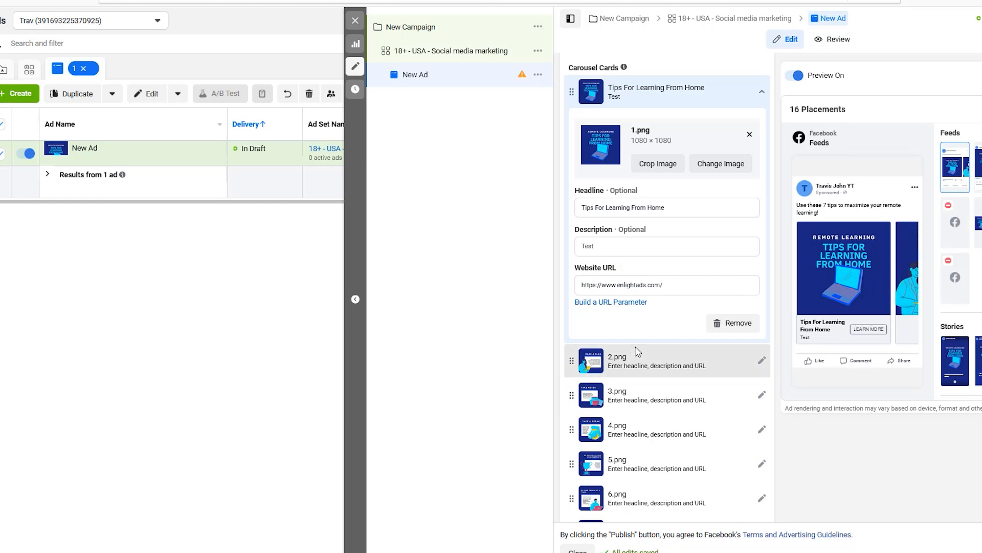
Check the first card's website URL, along with the details of the 2.png and 3.png cards.
left_click(669, 286)
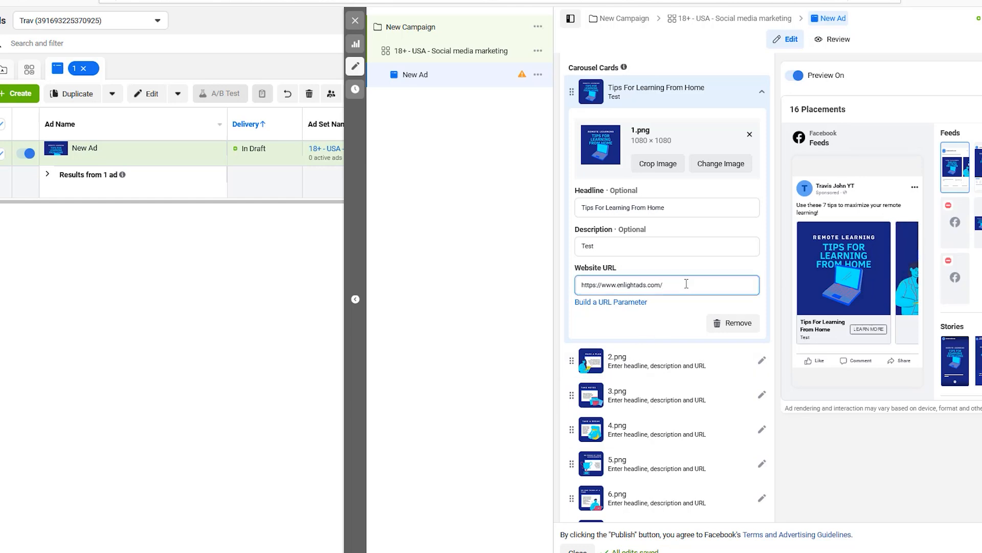
left_click(658, 361)
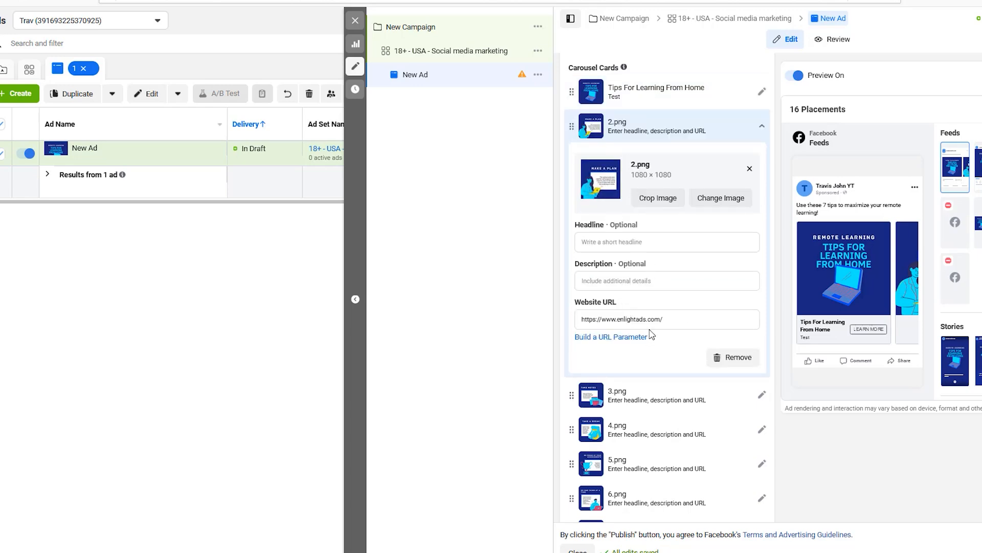
left_click(666, 396)
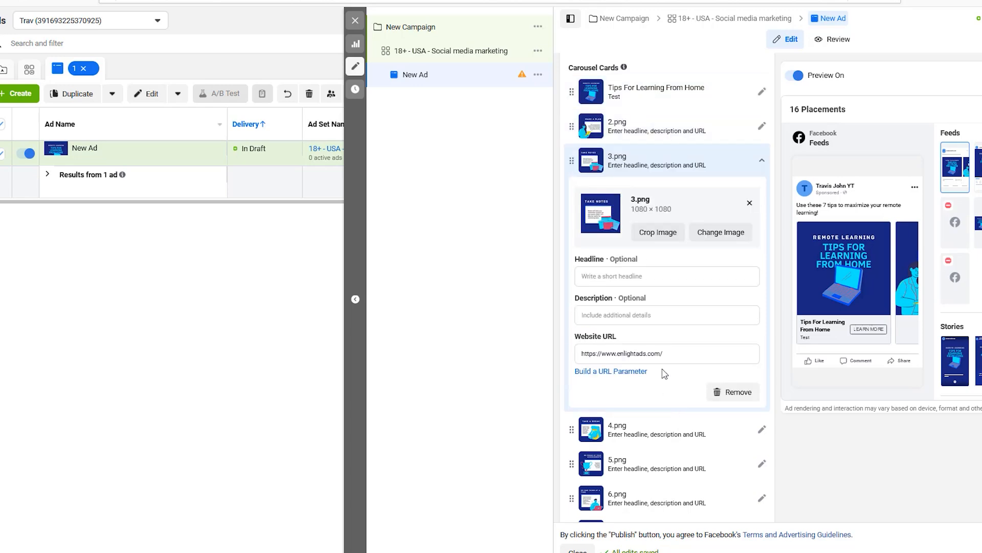
Review the ad creative settings from the carousel cards through the primary text, See More URL and call to action.
scroll(665, 373, "down", 1)
scroll(667, 377, "up", 5)
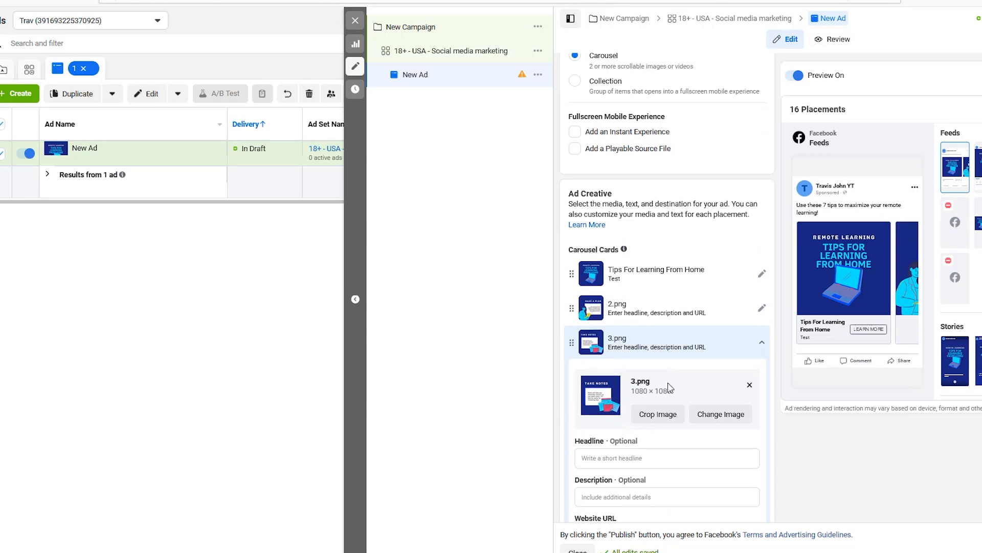
scroll(668, 382, "down", 10)
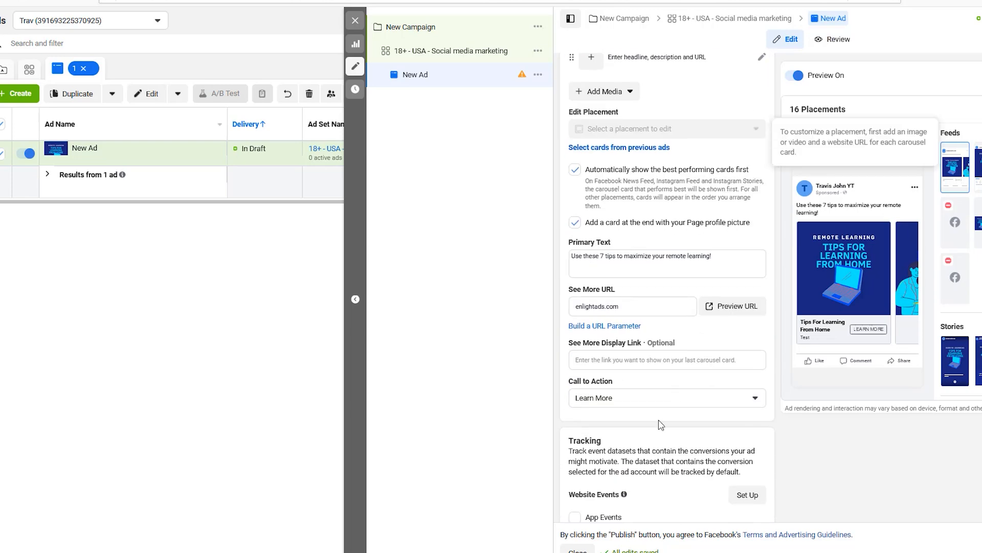
scroll(700, 394, "down", 1)
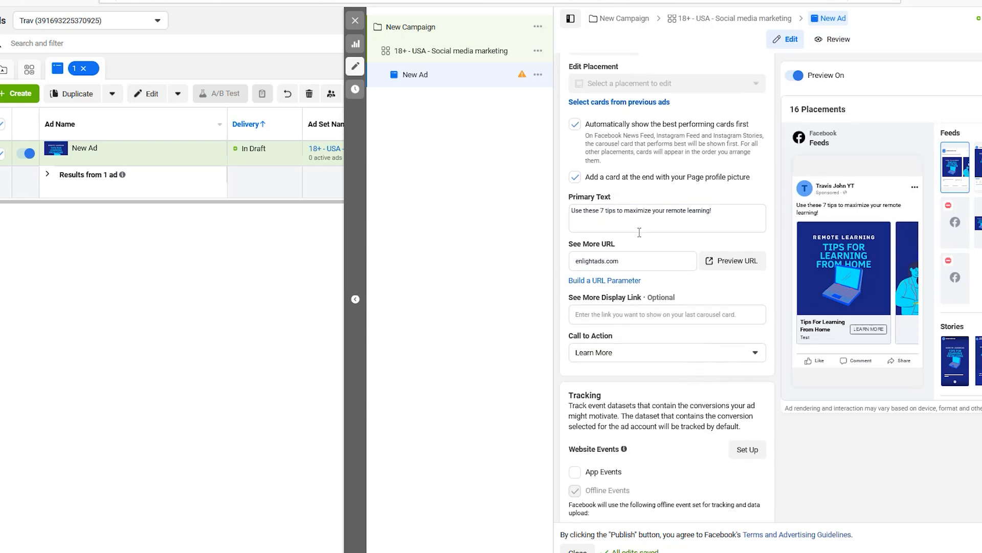
scroll(653, 266, "up", 6)
scroll(665, 256, "down", 5)
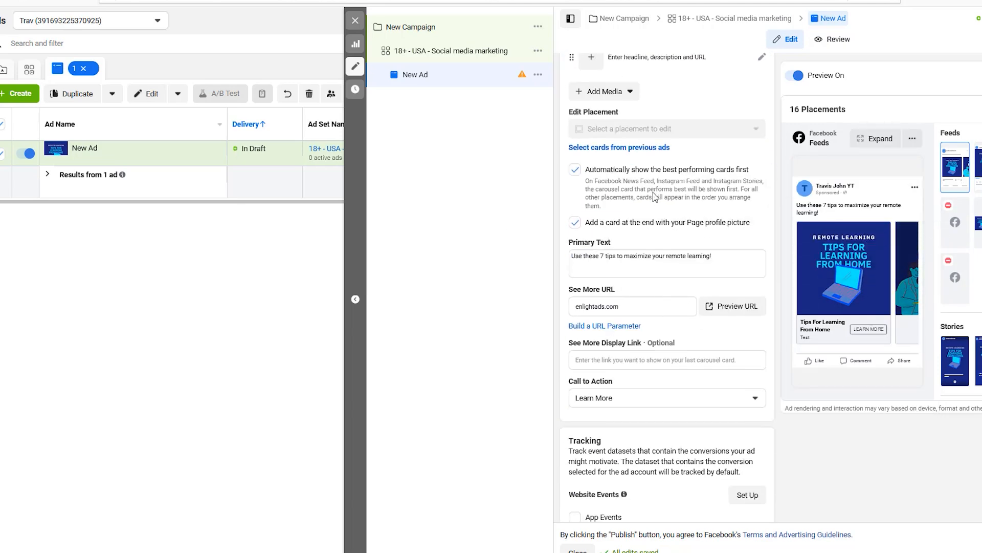
scroll(665, 307, "up", 5)
scroll(681, 323, "down", 6)
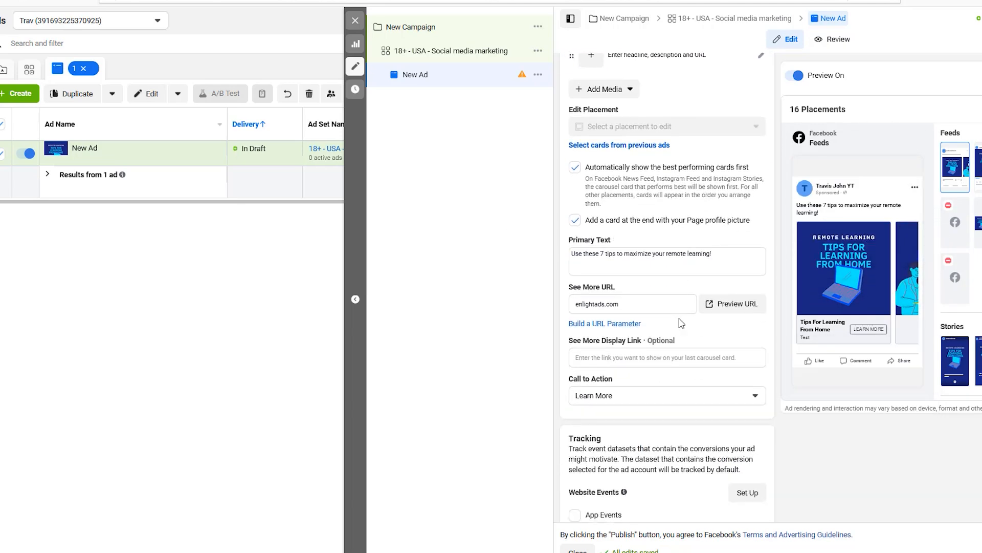
Turn off adding an end card with the Page profile picture, keeping the best performing cards shown first.
scroll(683, 330, "up", 3)
left_click(575, 215)
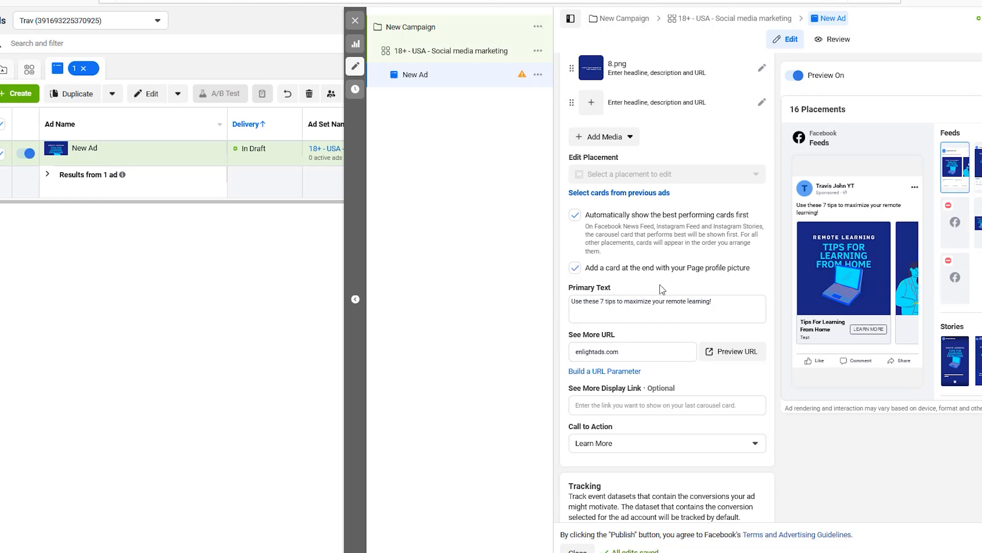
left_click(576, 268)
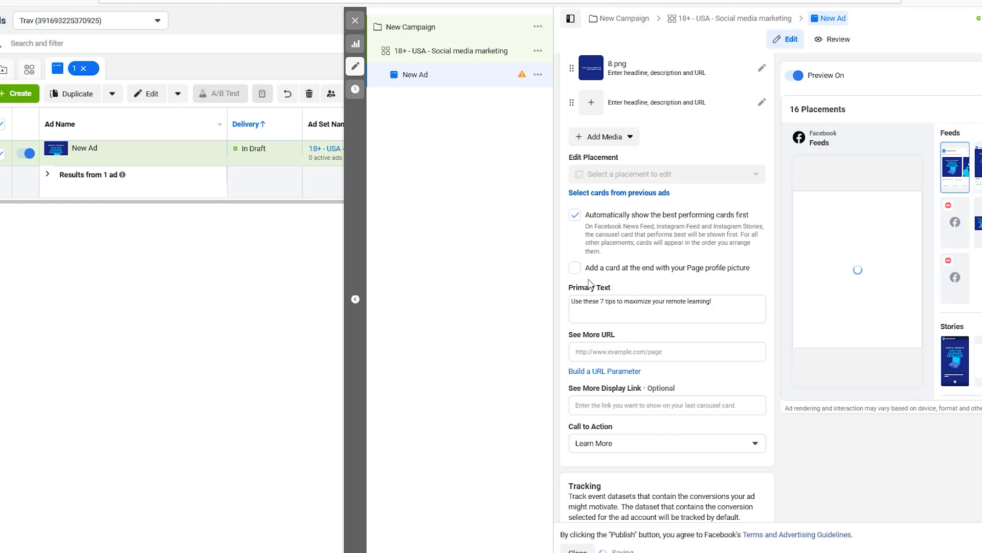
Open the 8.png card's details to check its position as the closing tip card.
left_click(620, 78)
scroll(658, 220, "up", 6)
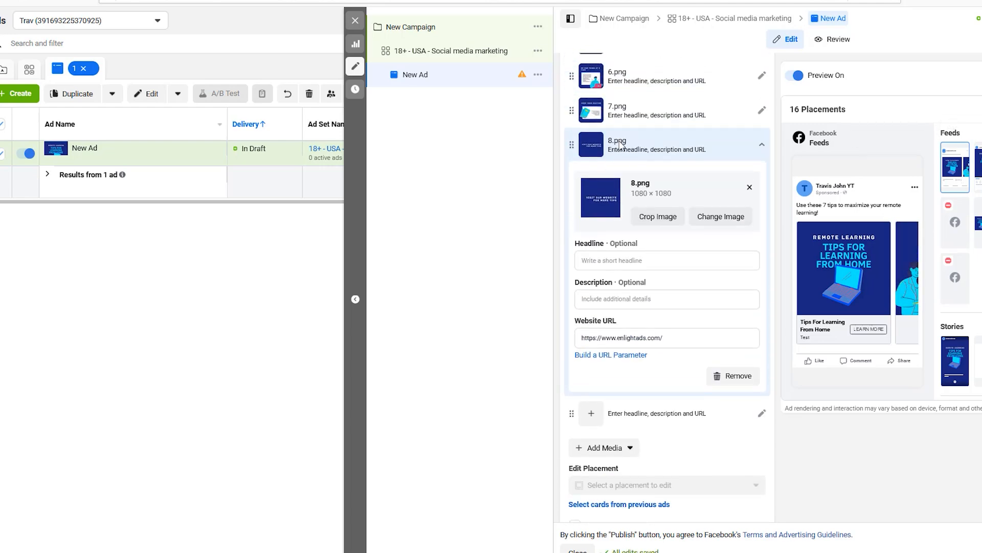
left_click(619, 145)
left_click(663, 147)
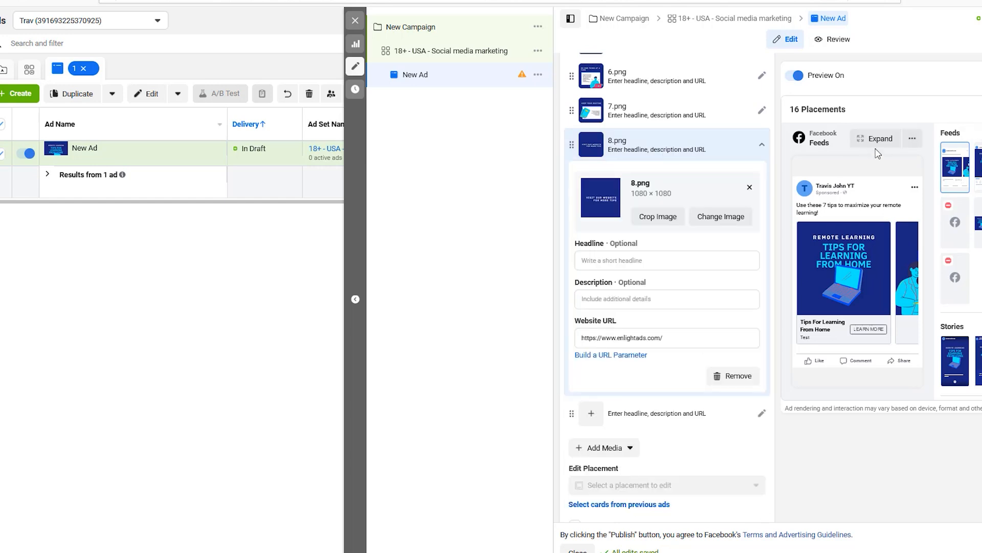
Open the enlarged ad preview and switch it to the Desktop News Feed placement.
left_click(876, 138)
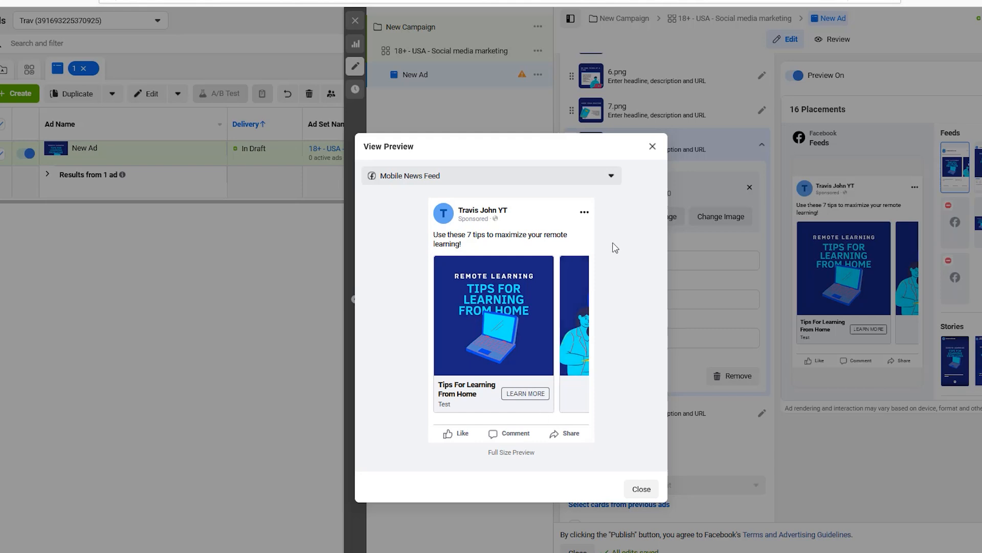
left_click(616, 174)
left_click(438, 222)
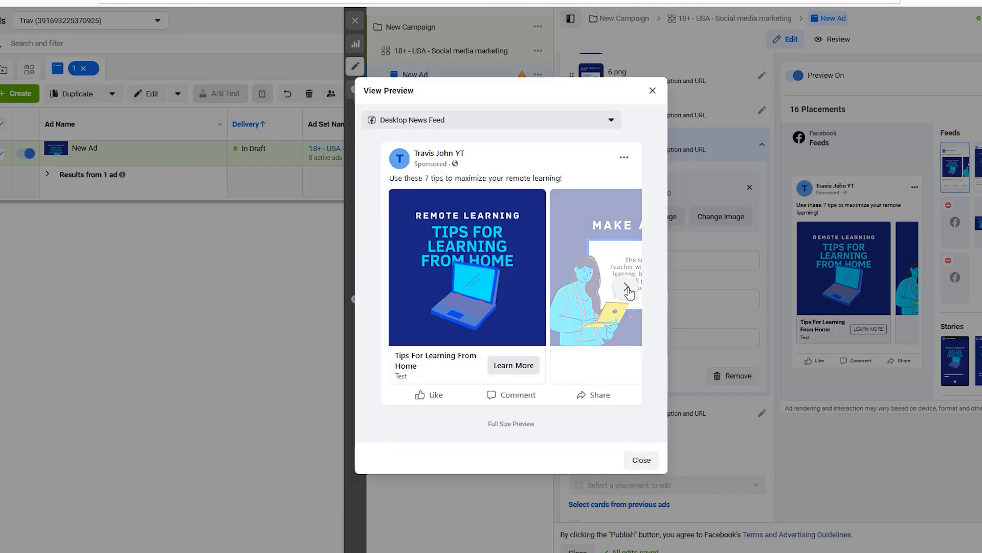
Page through the carousel preview to its last card, and return to the "Visit our website for more tips" card.
left_click(627, 288)
left_click(627, 289)
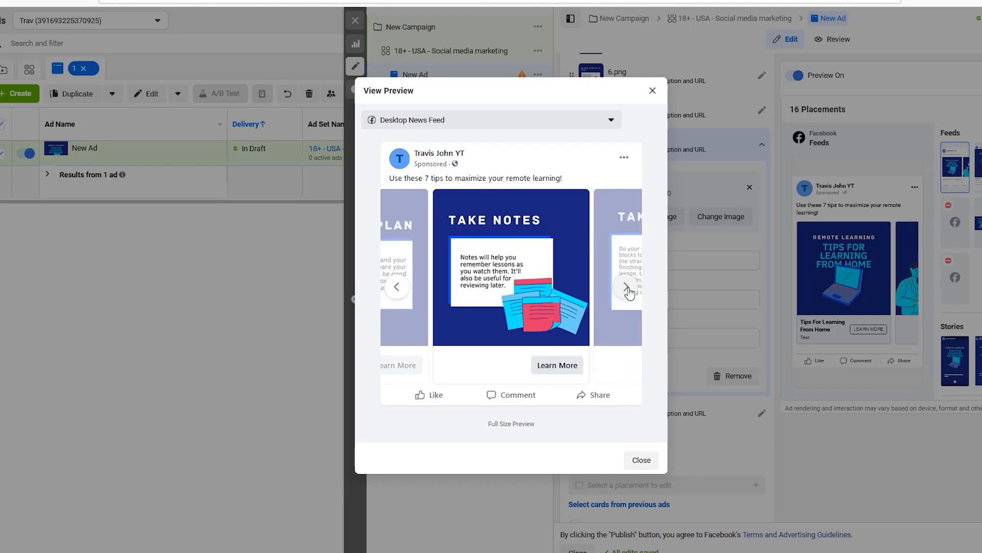
left_click(627, 288)
left_click(626, 288)
left_click(626, 288)
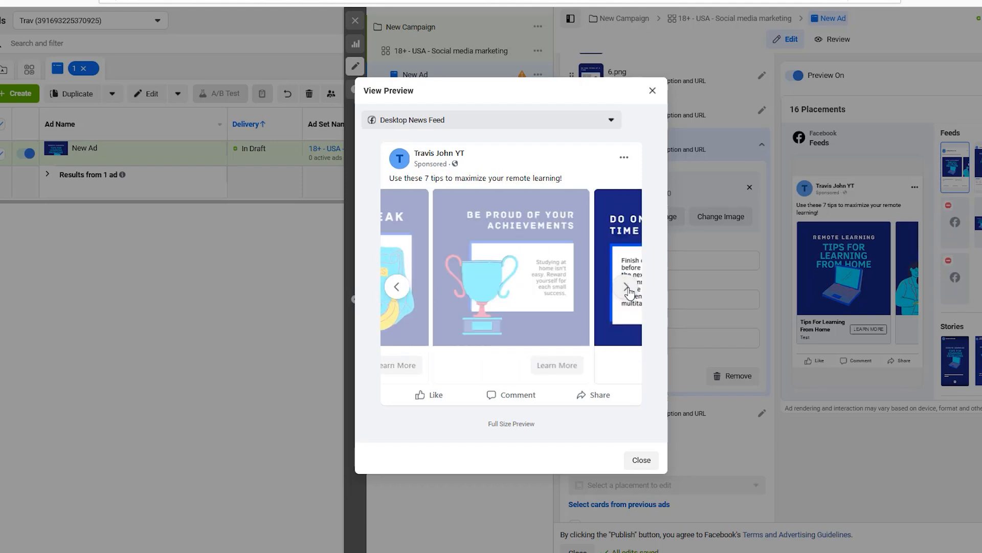
left_click(627, 288)
left_click(627, 288)
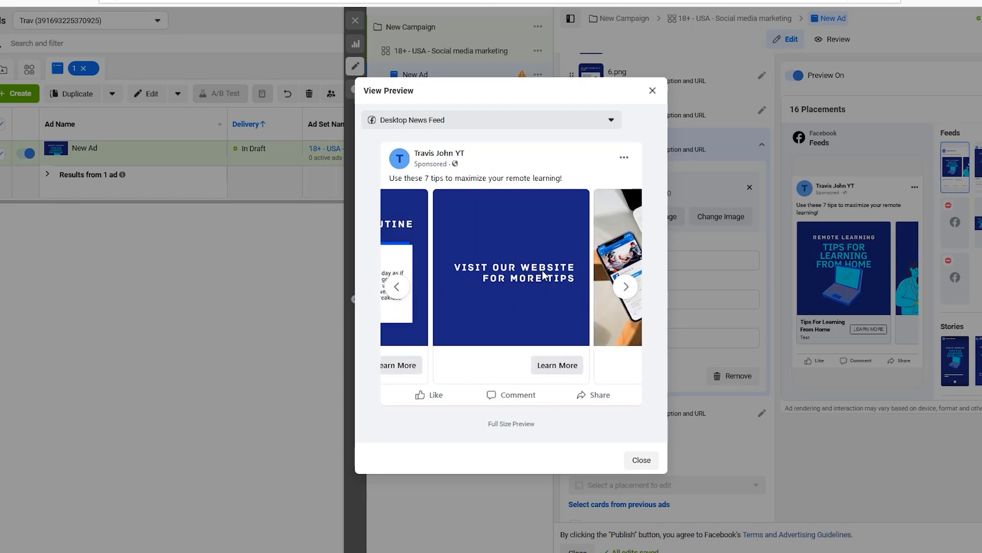
left_click(625, 286)
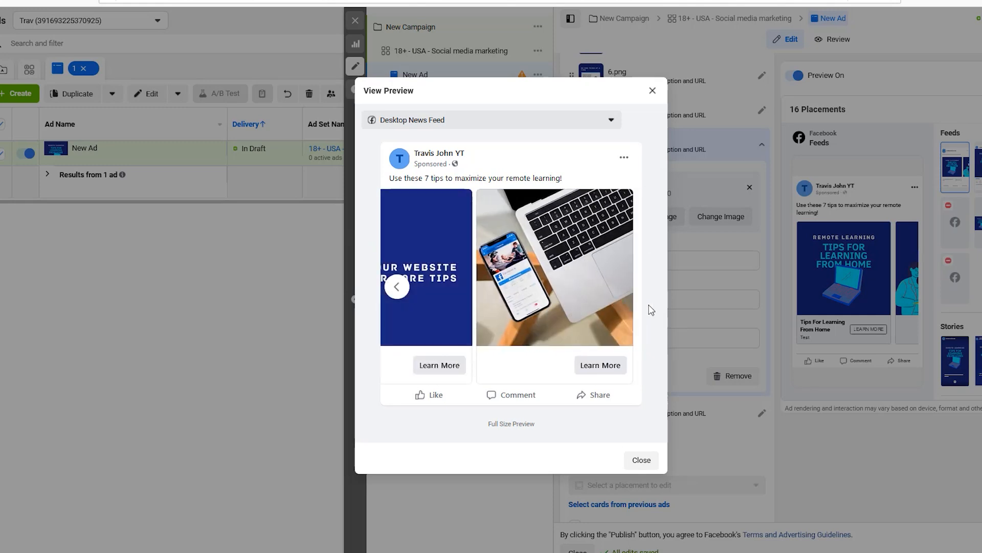
left_click(397, 287)
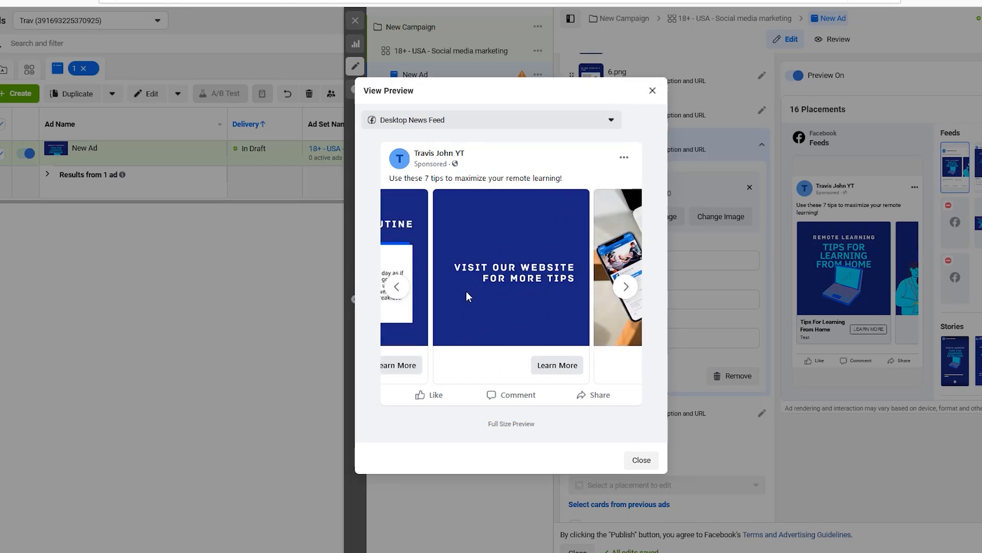
Page back through the Desktop News Feed carousel preview from the closing website card towards the first card.
left_click(398, 288)
left_click(398, 288)
left_click(398, 288)
left_click(398, 288)
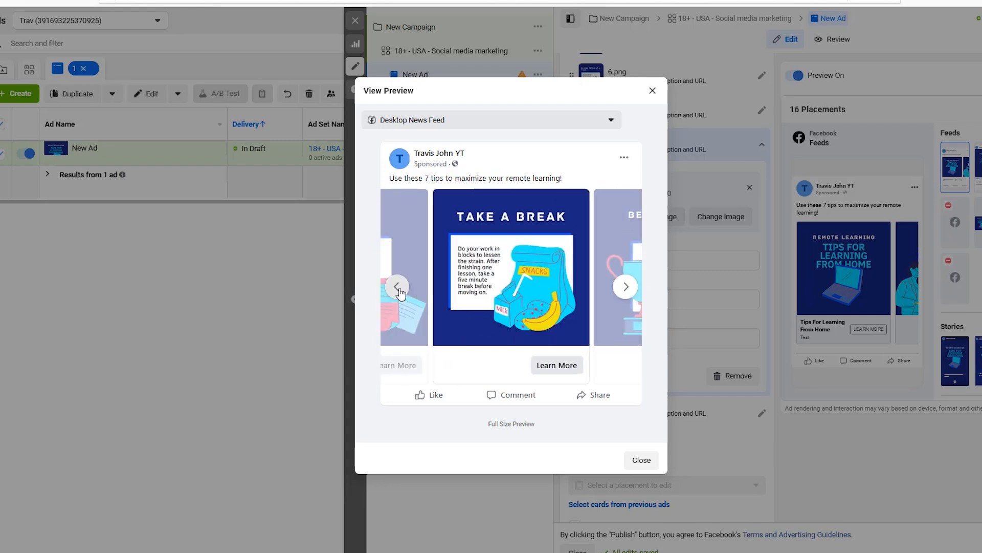
left_click(398, 287)
left_click(395, 287)
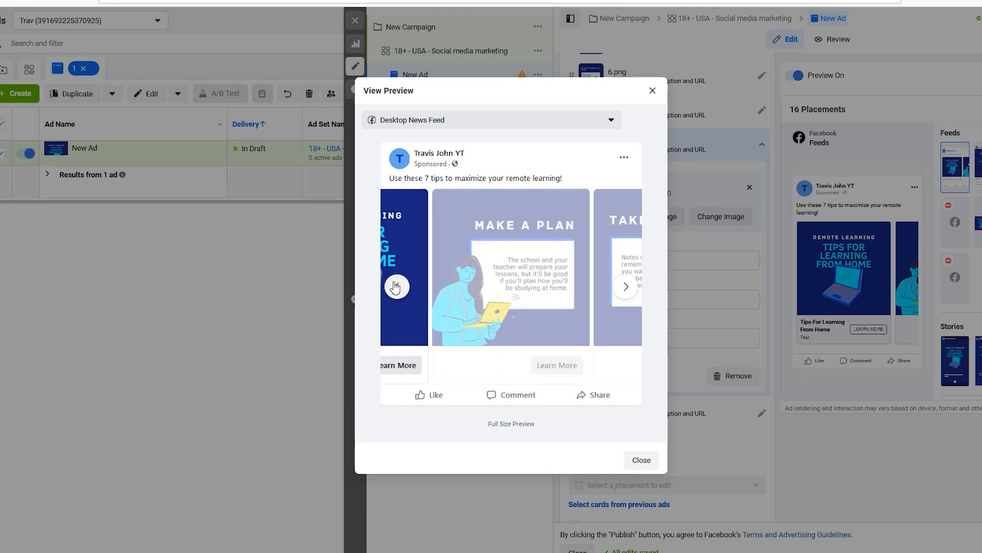
left_click(396, 287)
Page forward through the carousel preview to the "Visit our website for more tips" card, and close the preview.
left_click(628, 287)
left_click(627, 288)
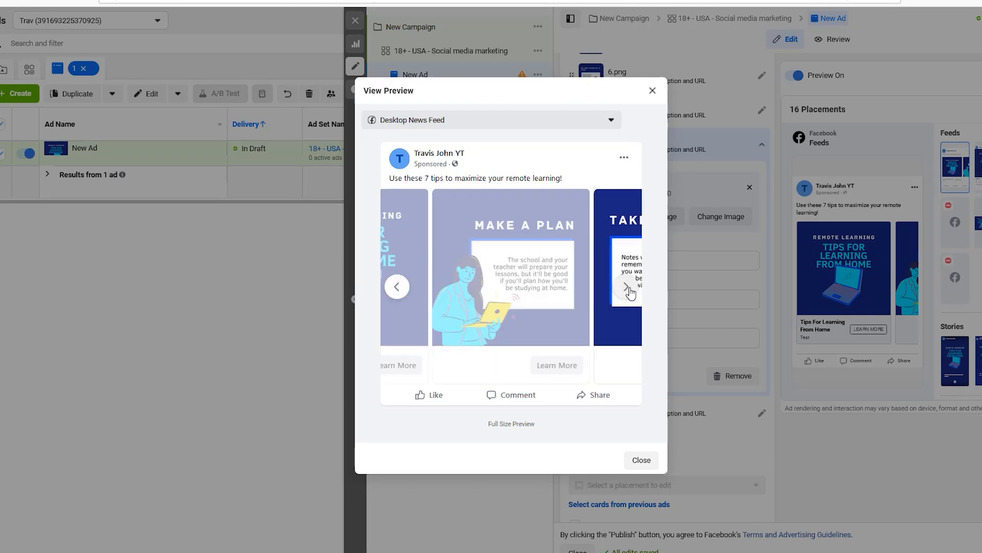
left_click(626, 288)
left_click(626, 287)
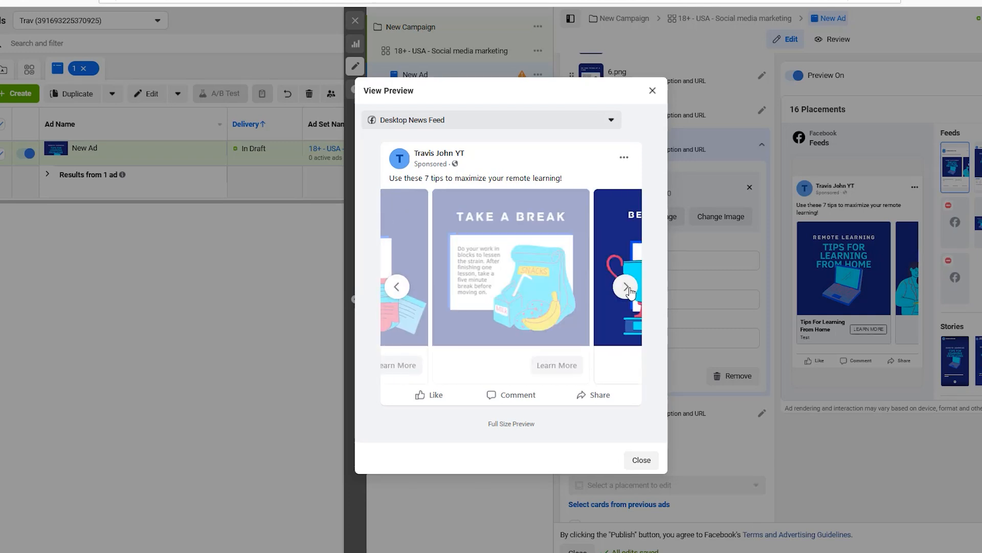
left_click(626, 287)
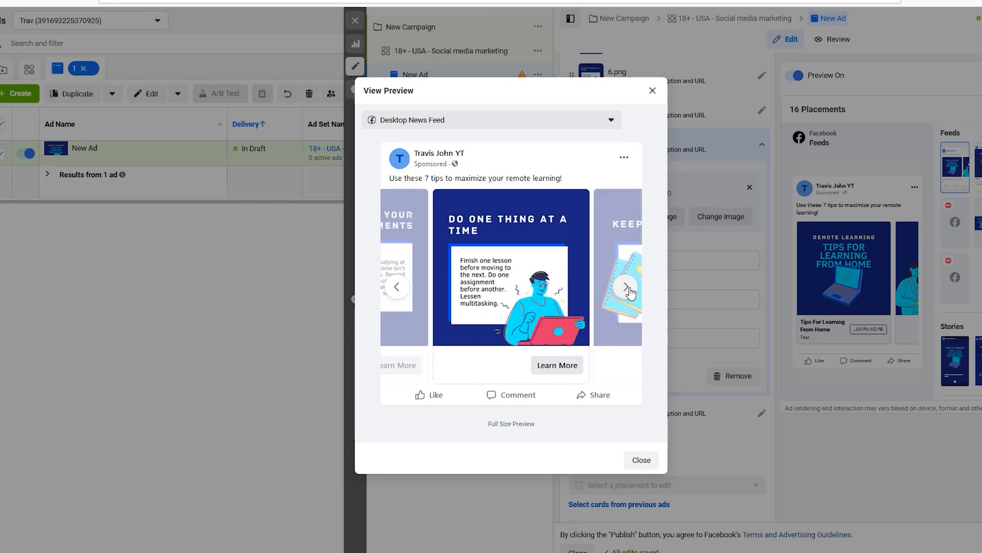
left_click(627, 288)
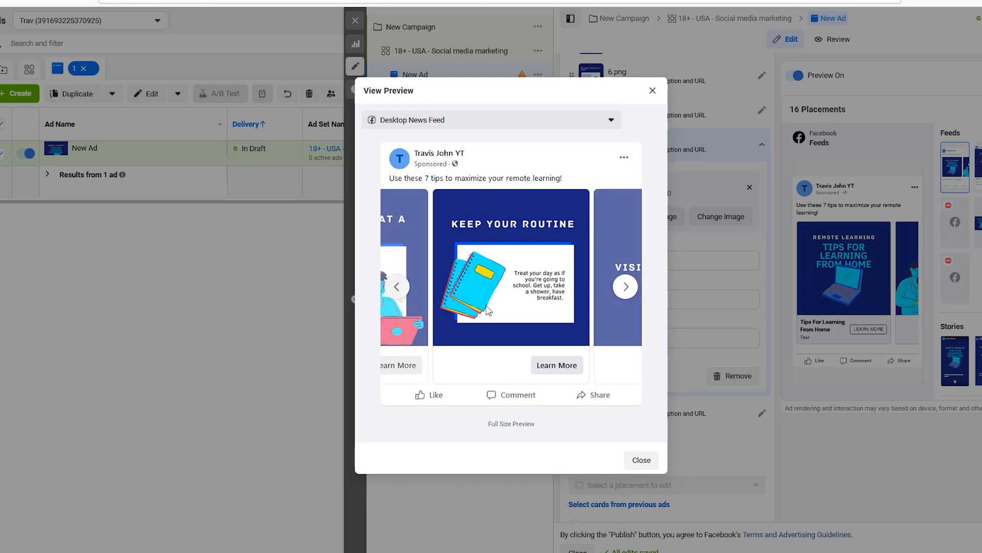
left_click(624, 296)
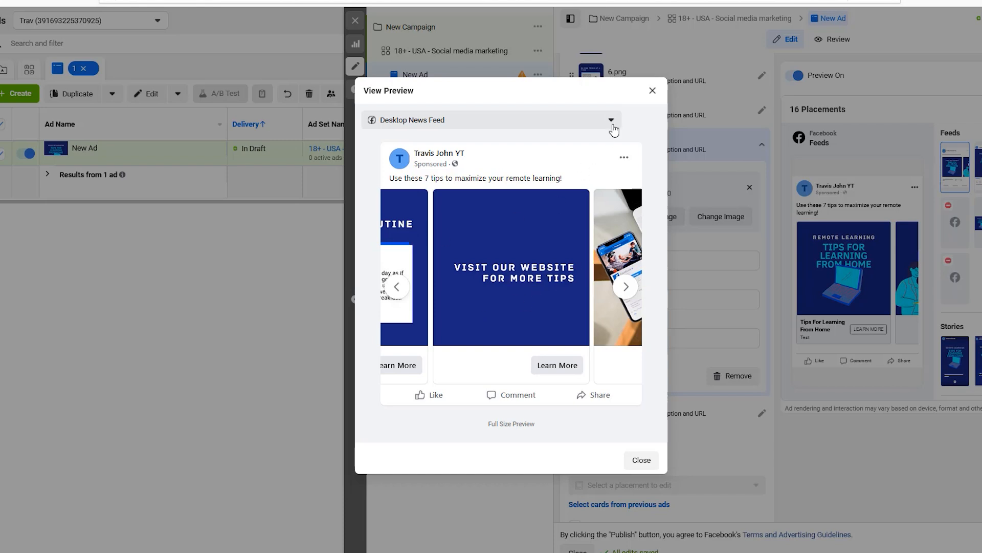
left_click(397, 287)
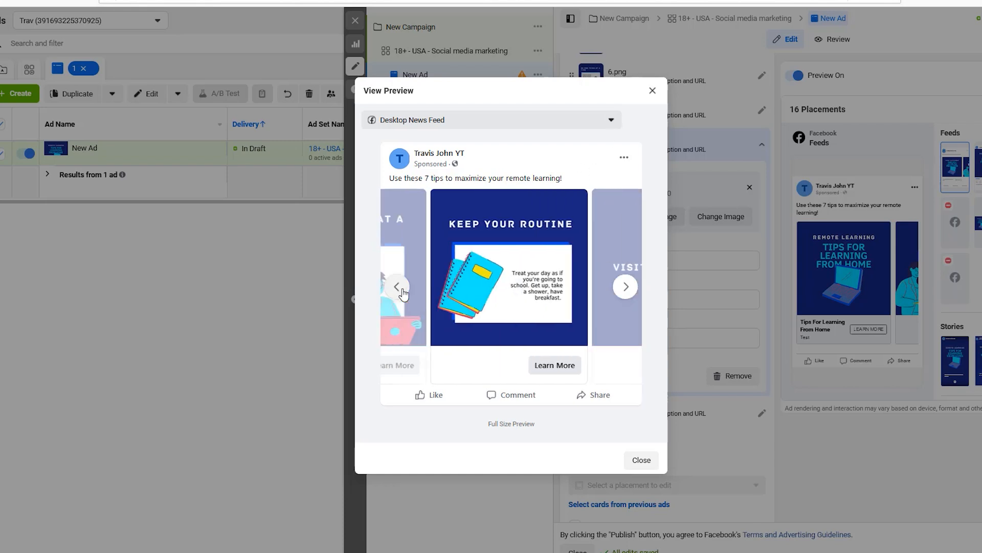
left_click(653, 92)
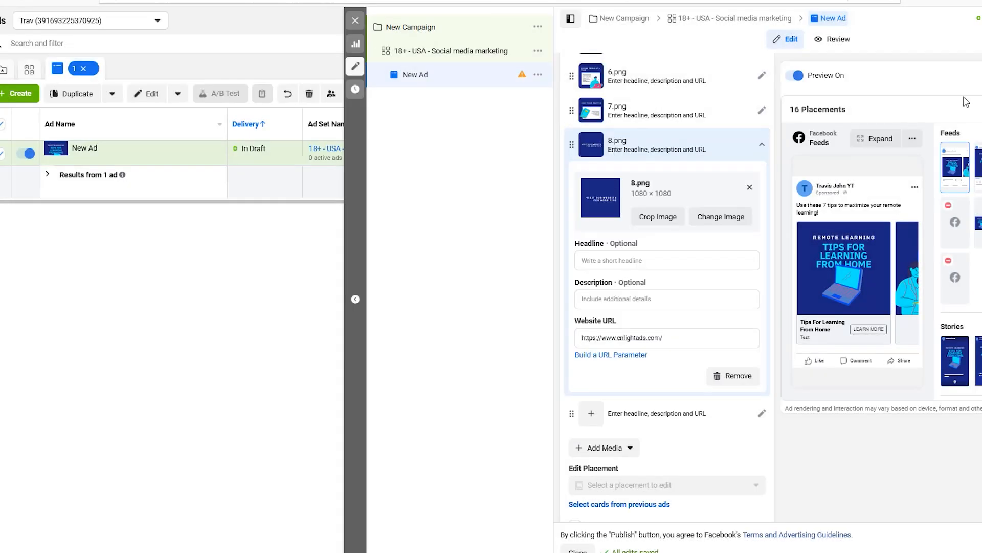
Reopen the enlarged ad preview in the Desktop News Feed placement and page through several carousel cards before closing it.
left_click(874, 139)
left_click(455, 179)
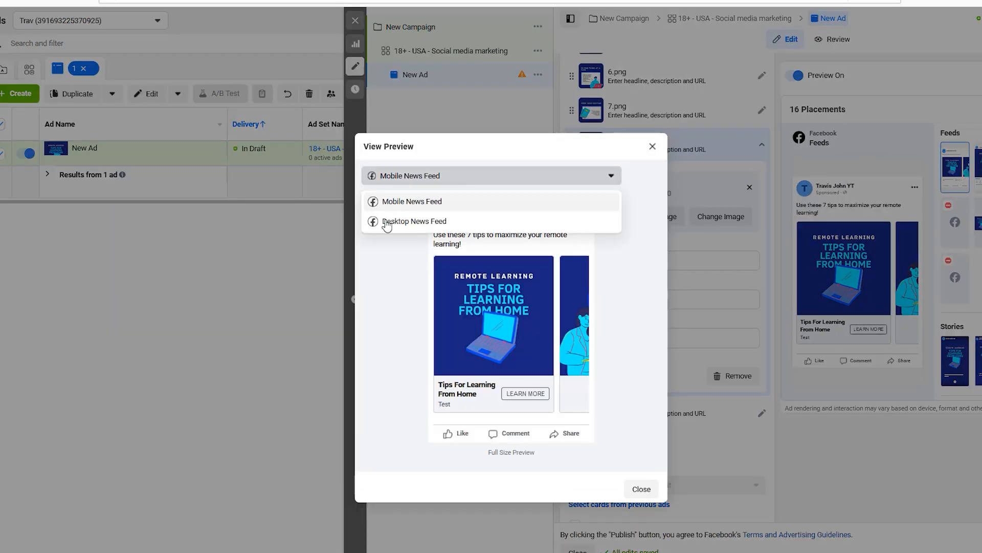
left_click(416, 221)
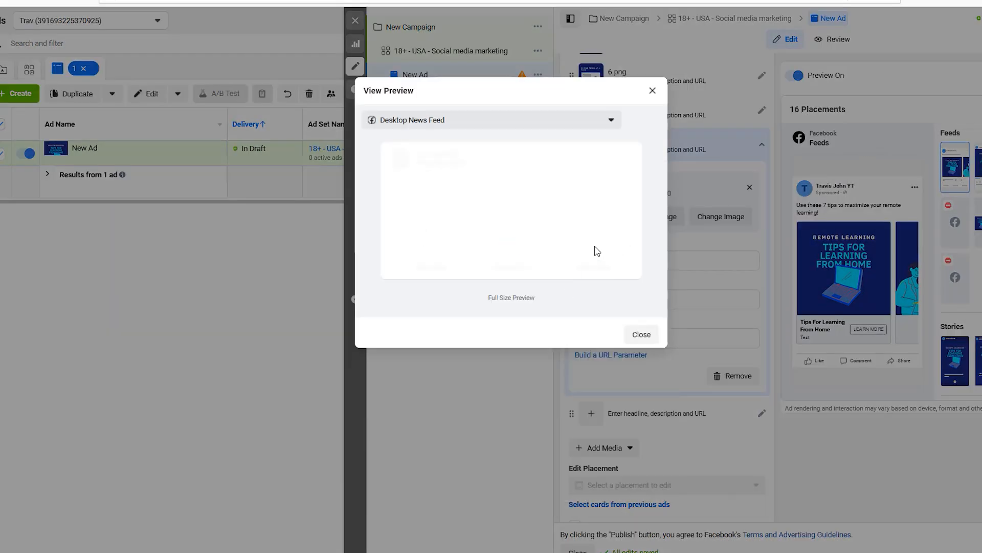
left_click(626, 287)
left_click(626, 287)
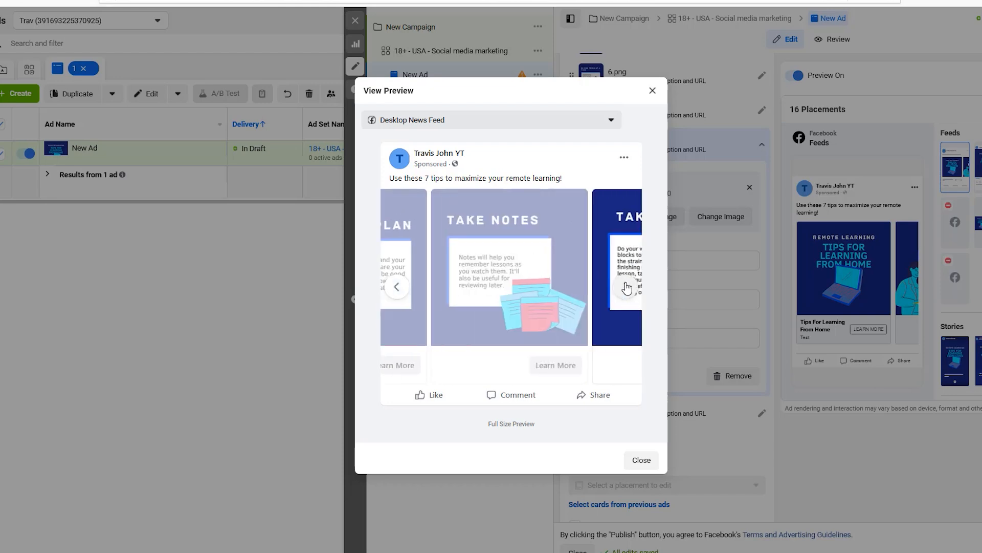
left_click(626, 287)
left_click(627, 287)
left_click(652, 91)
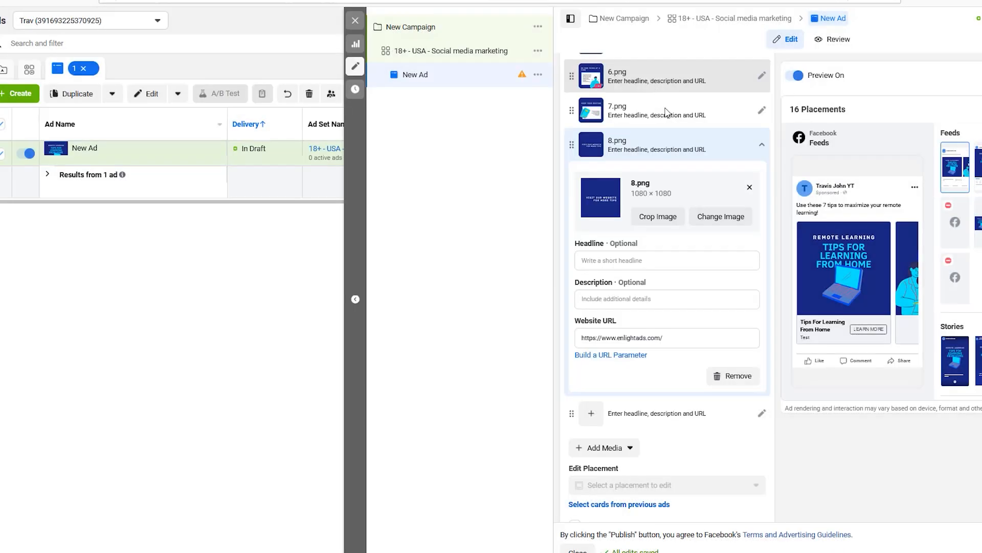
Turn off automatically showing the best performing cards first, and look over the ad's remaining text, link and tracking settings.
scroll(664, 409, "down", 5)
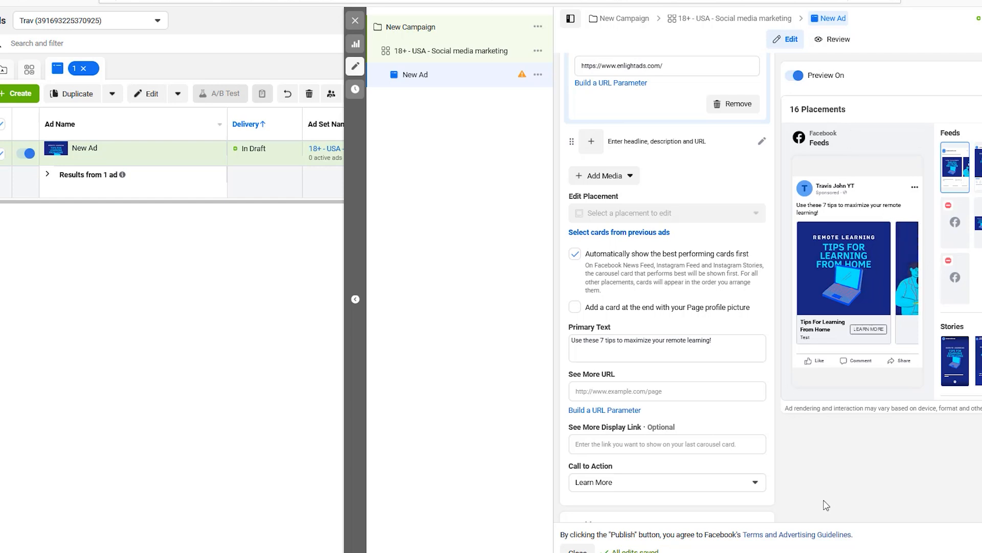
mouse_move(865, 232)
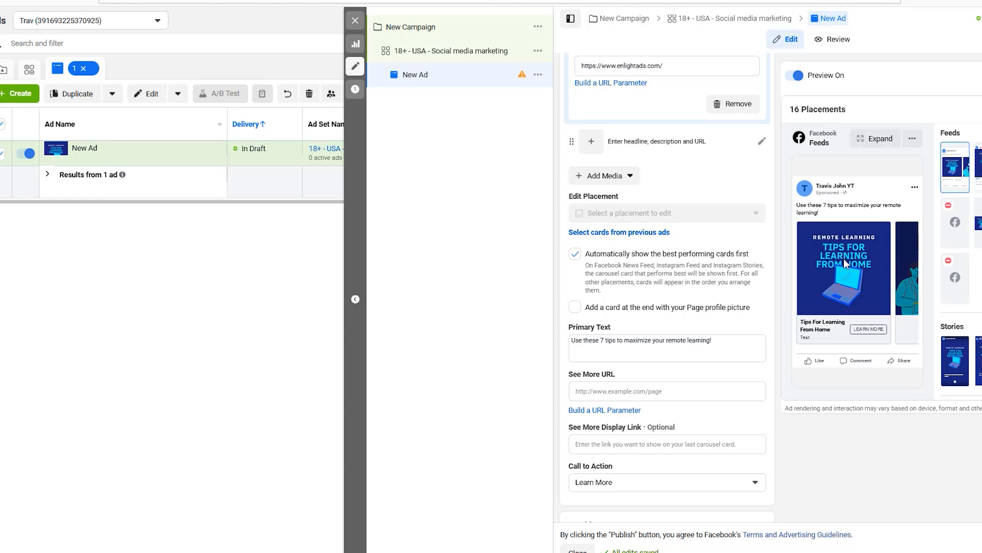
left_click(622, 279)
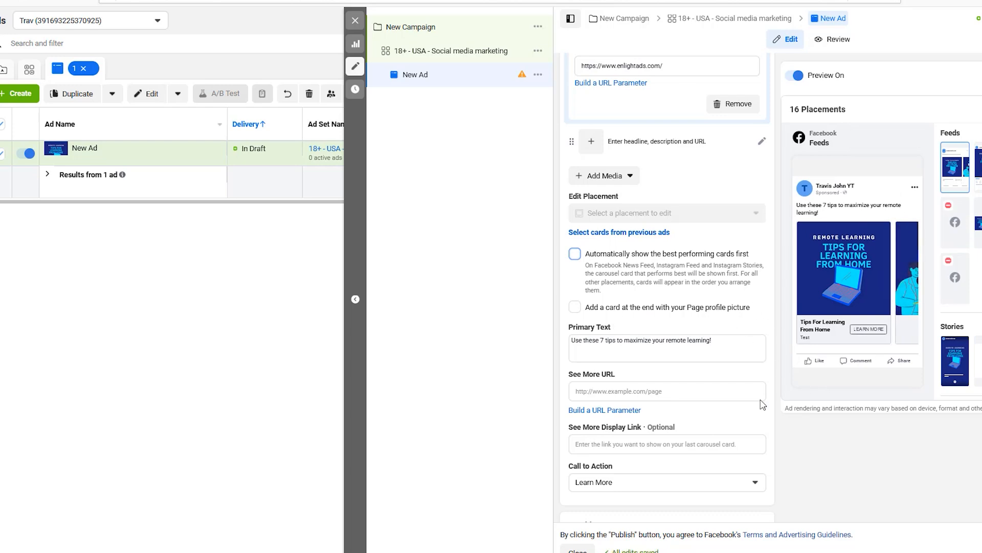
scroll(770, 404, "down", 5)
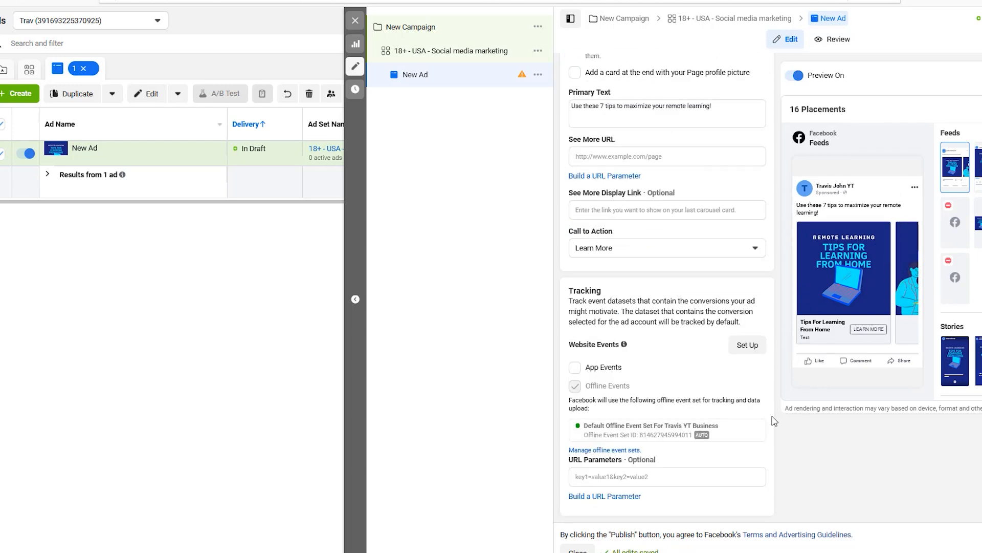
scroll(773, 420, "up", 8)
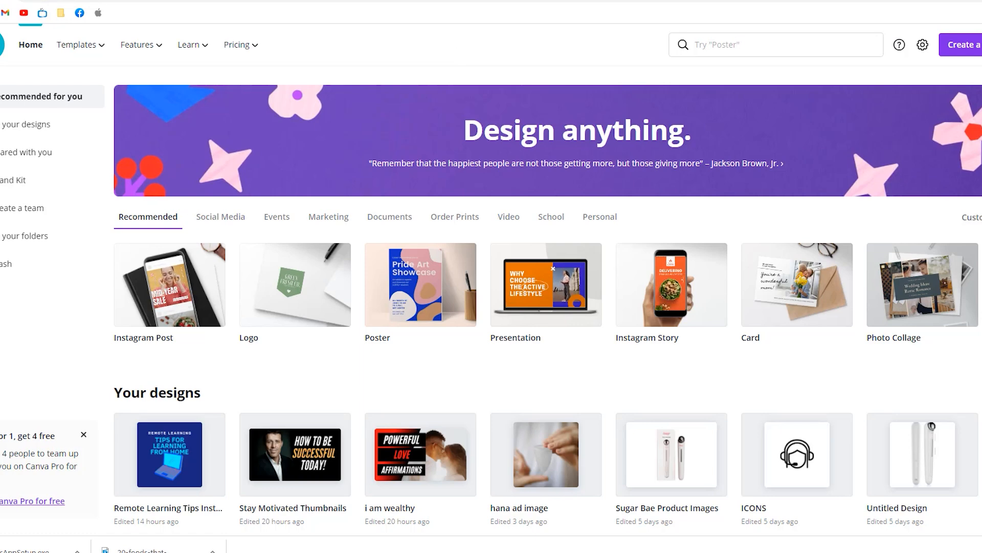
Switch to Canva, create an Instagram Post design and search its templates for "carousel".
left_click(968, 47)
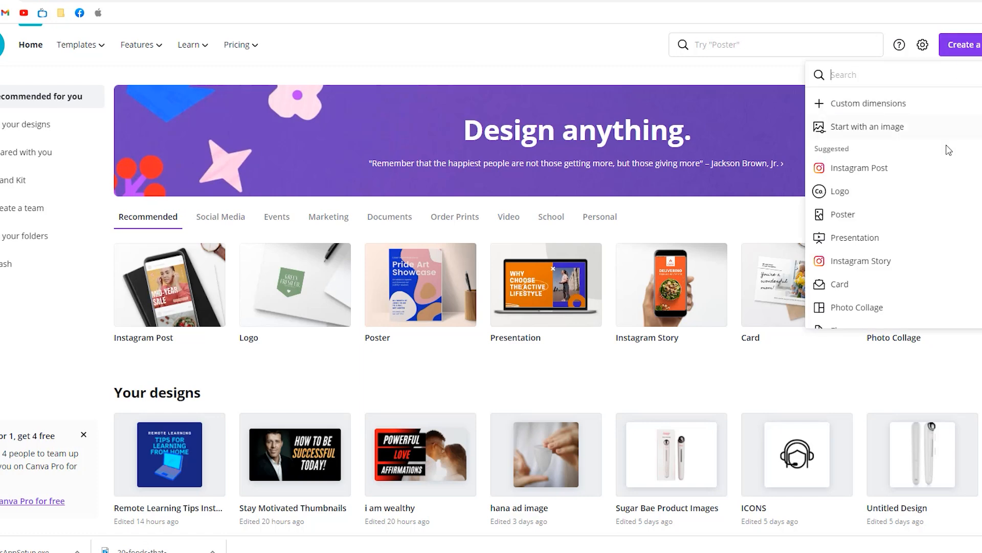
left_click(866, 174)
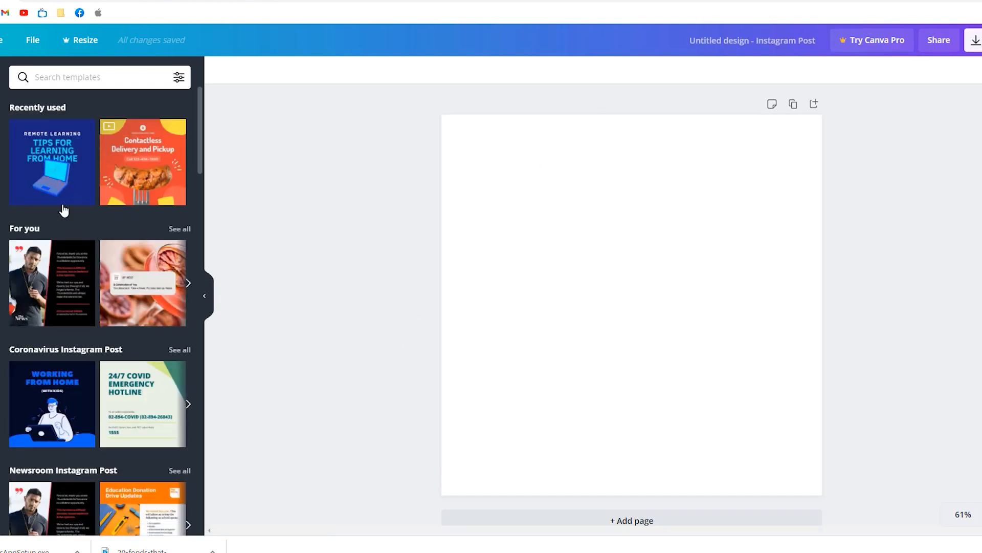
scroll(77, 256, "down", 5)
scroll(92, 327, "up", 2)
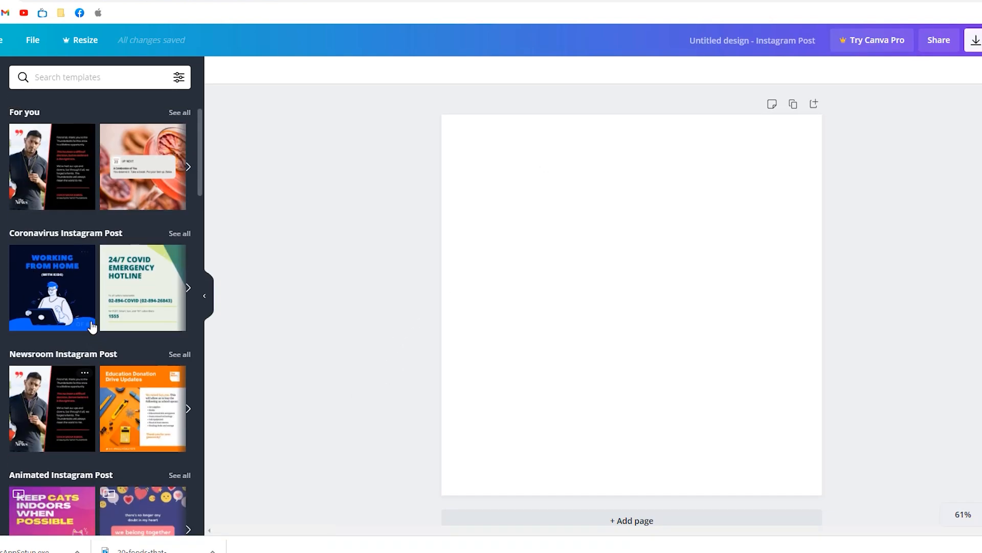
scroll(92, 327, "up", 2)
left_click(91, 78)
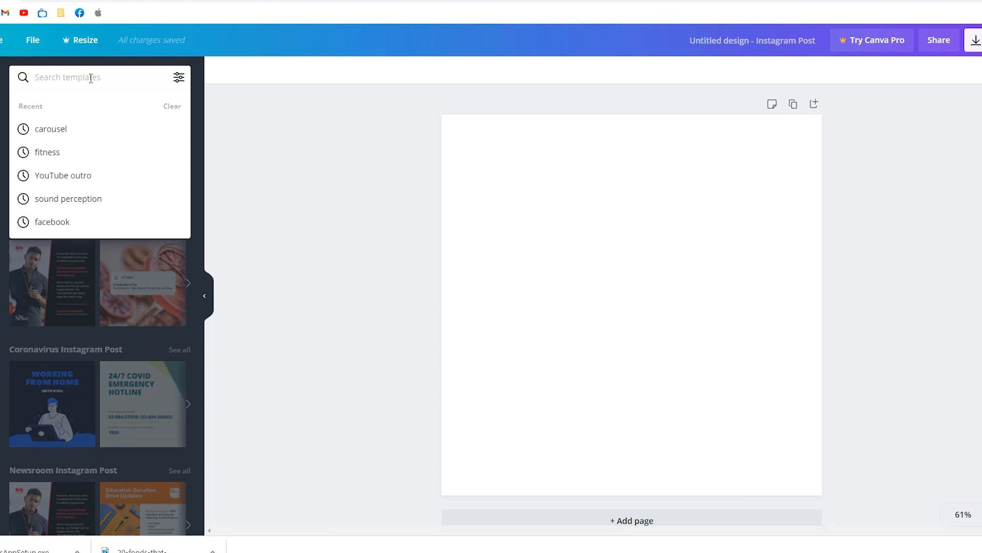
type("caro")
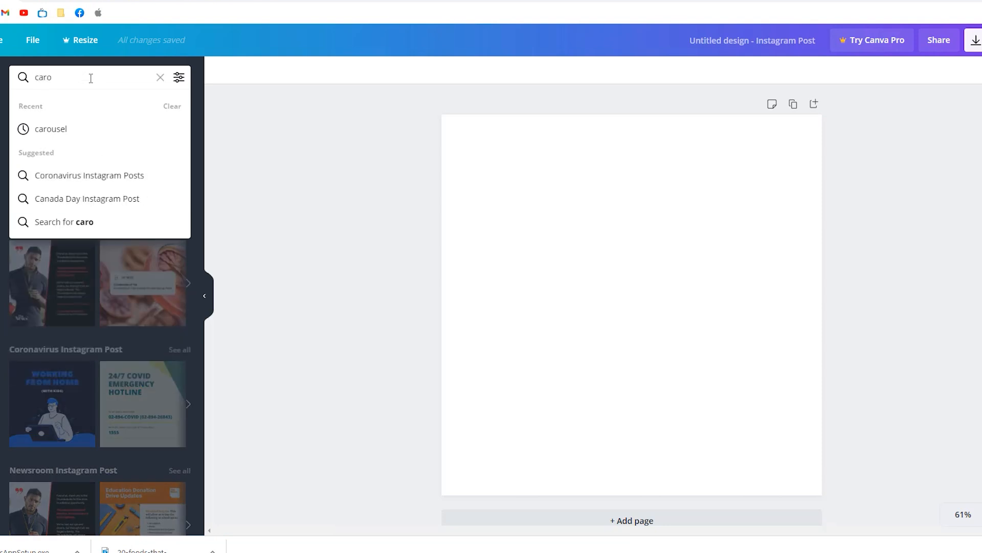
left_click(116, 137)
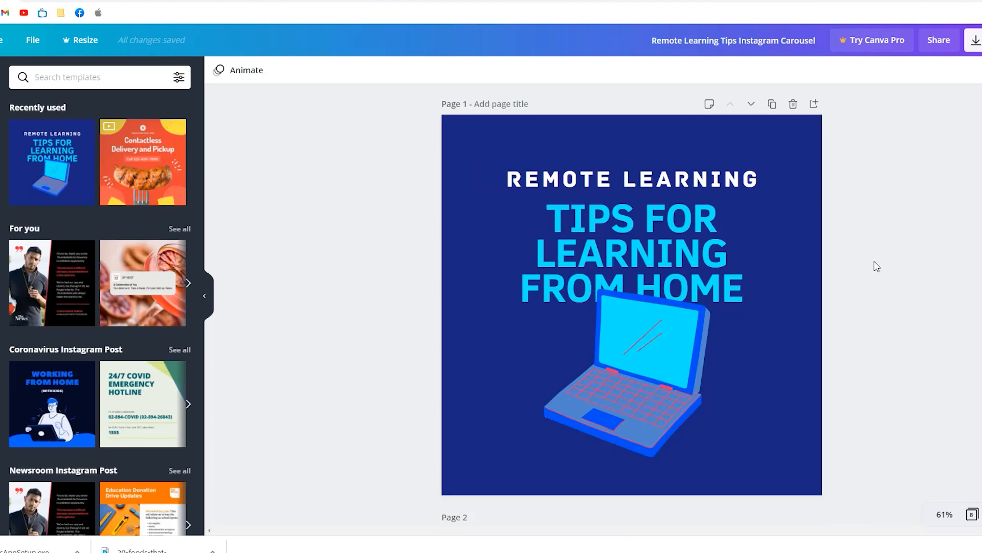
Look through all the pages of the Remote Learning Tips Instagram Carousel design and return to its first page.
scroll(341, 218, "down", 1)
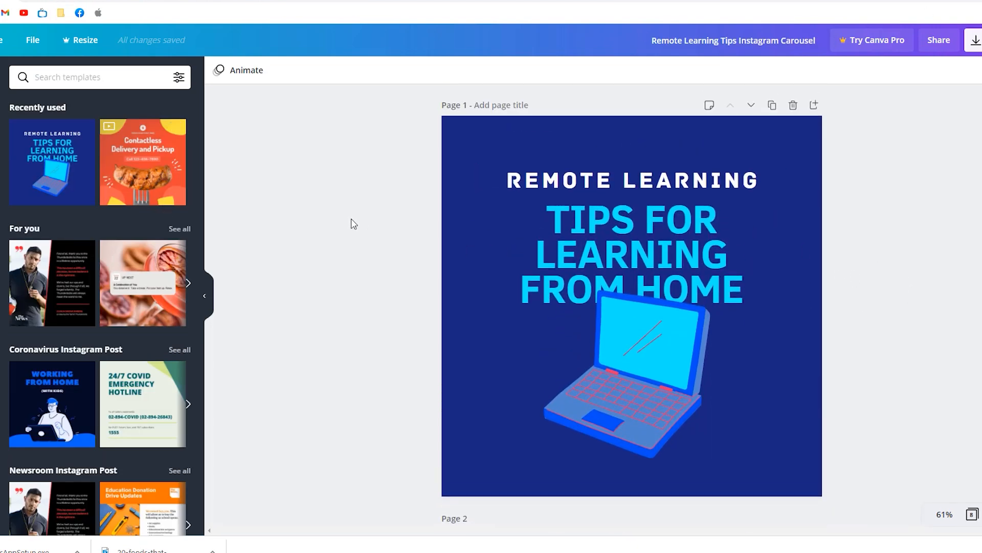
scroll(513, 268, "down", 6)
scroll(436, 360, "down", 20)
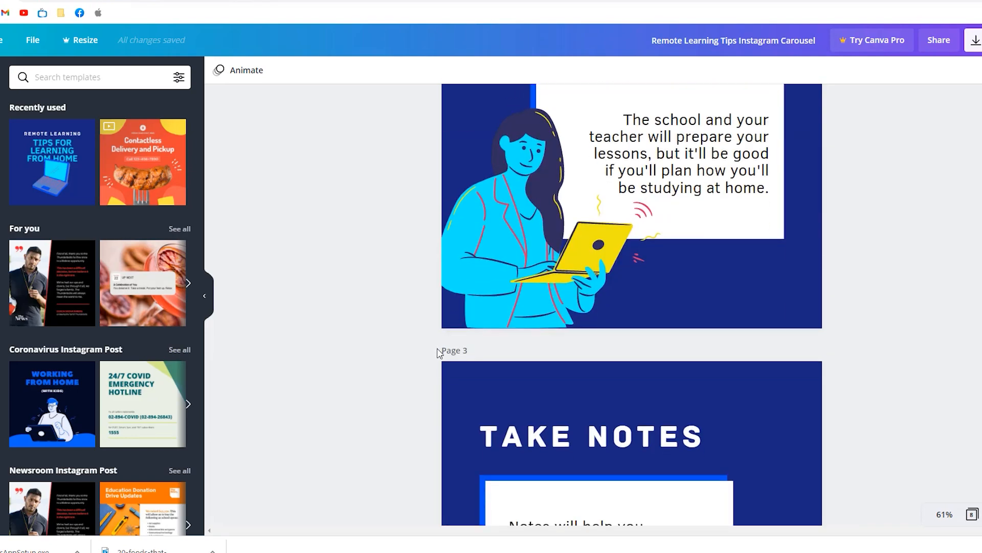
scroll(473, 382, "down", 20)
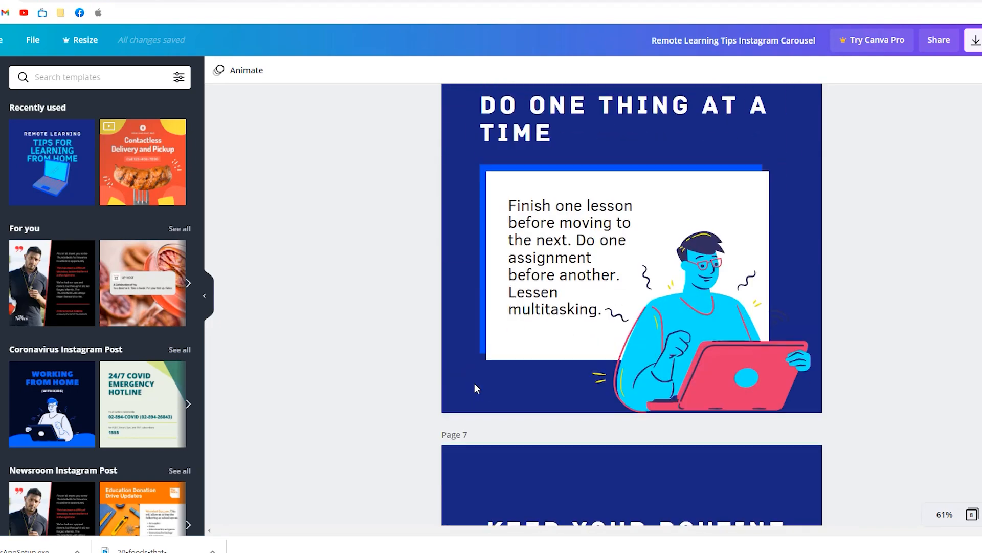
scroll(928, 327, "up", 20)
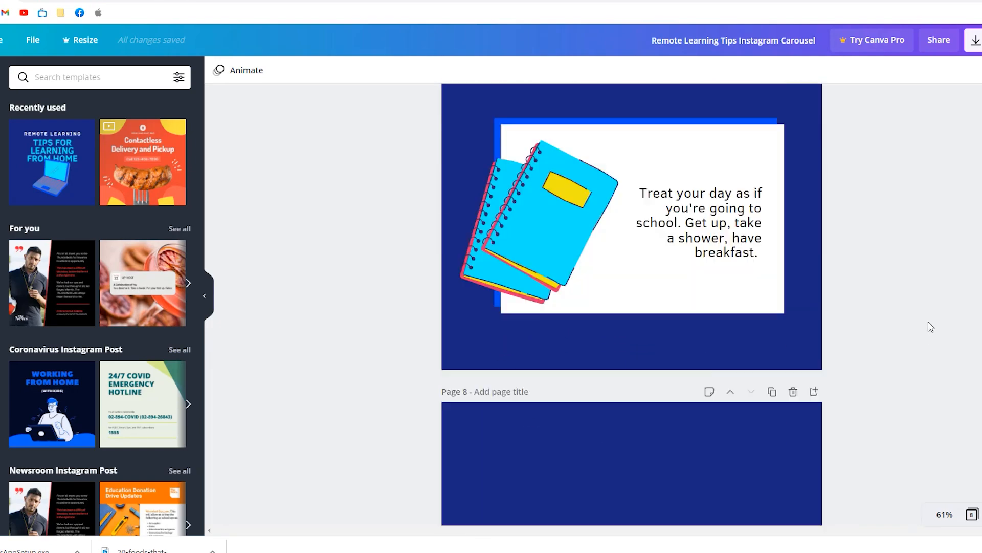
scroll(542, 199, "up", 10)
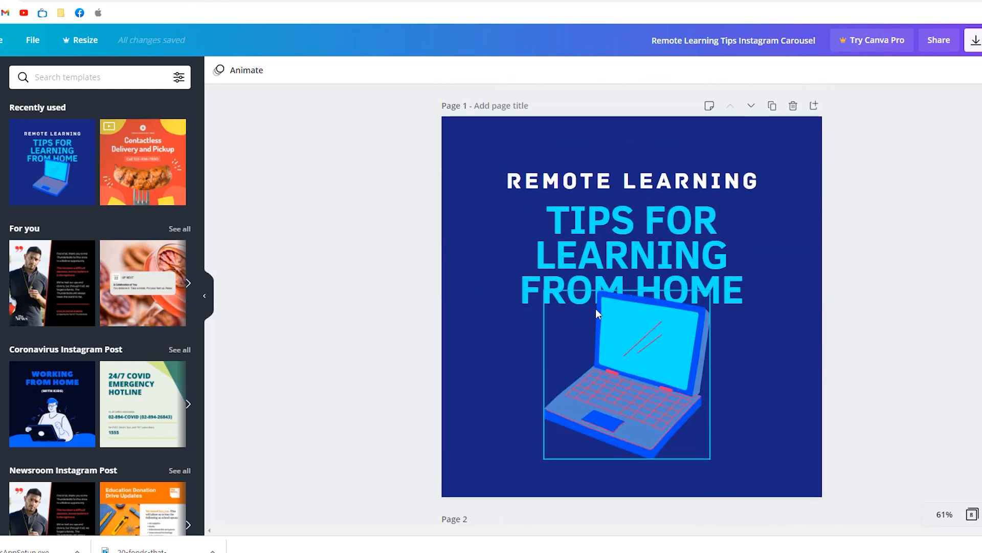
Replace the "REMOTE LEARNING" heading on page 1 with the sample text "TYEX".
left_click(677, 171)
left_click(676, 172)
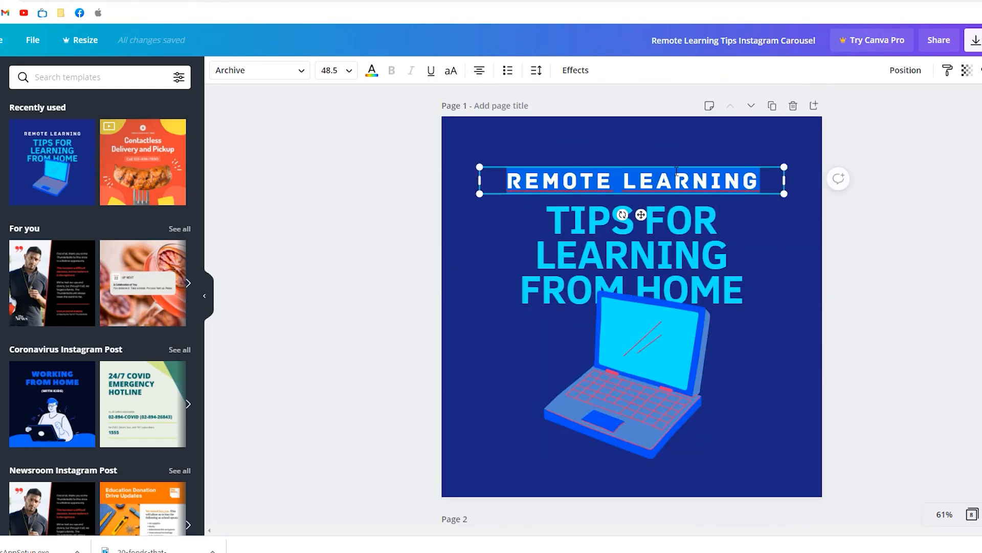
type("TYE4ST")
key("BackSpace")
key("BackSpace")
key("BackSpace")
key("BackSpace")
key("BackSpace")
key("BackSpace")
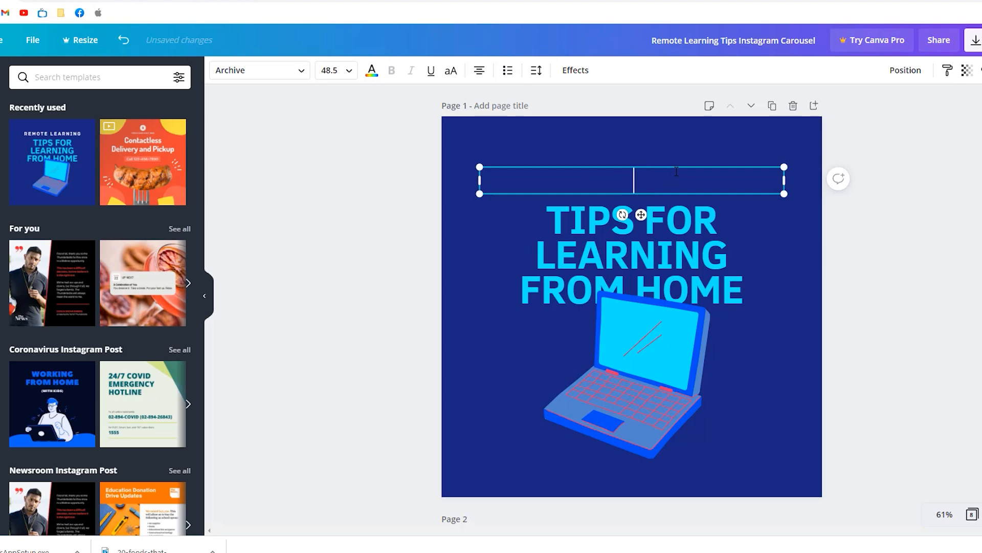
key("ctrl+z")
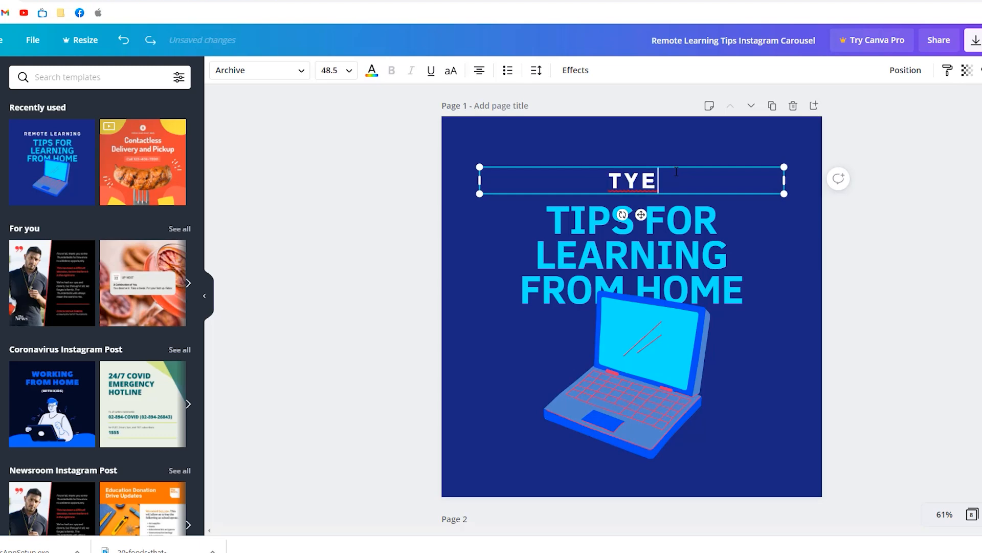
type("X")
left_click(842, 270)
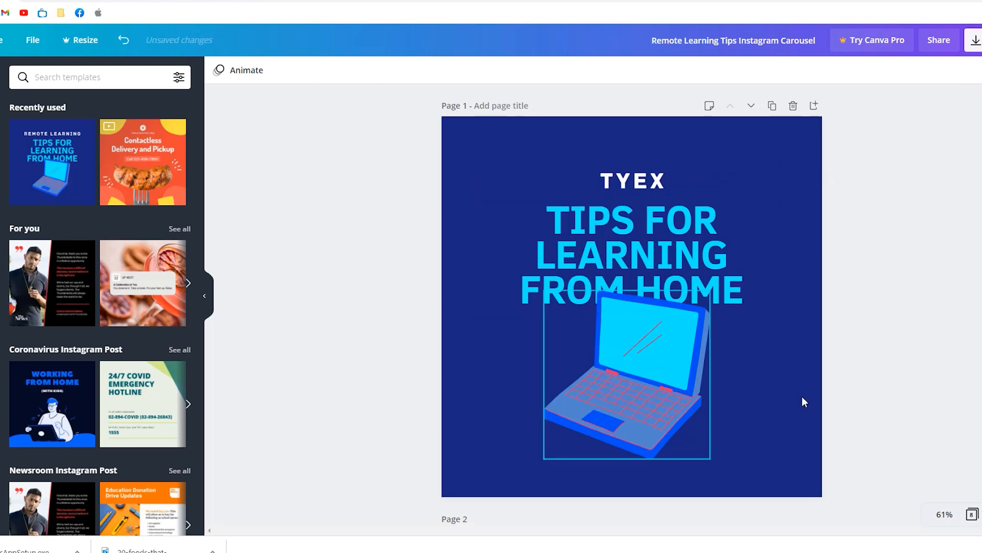
Try adding the recently used red power button graphic to page 1, and remove it from the design.
left_click(686, 396)
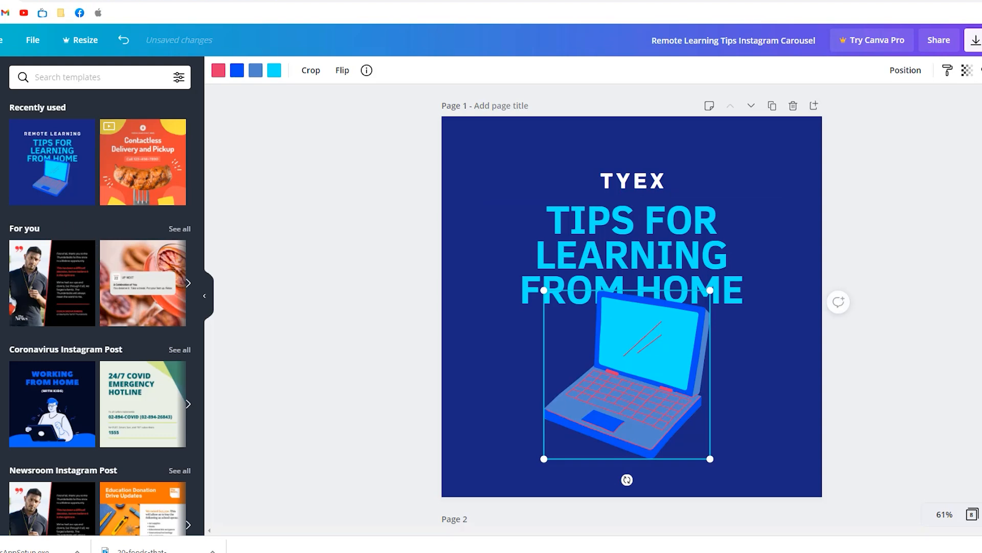
left_click(1, 110)
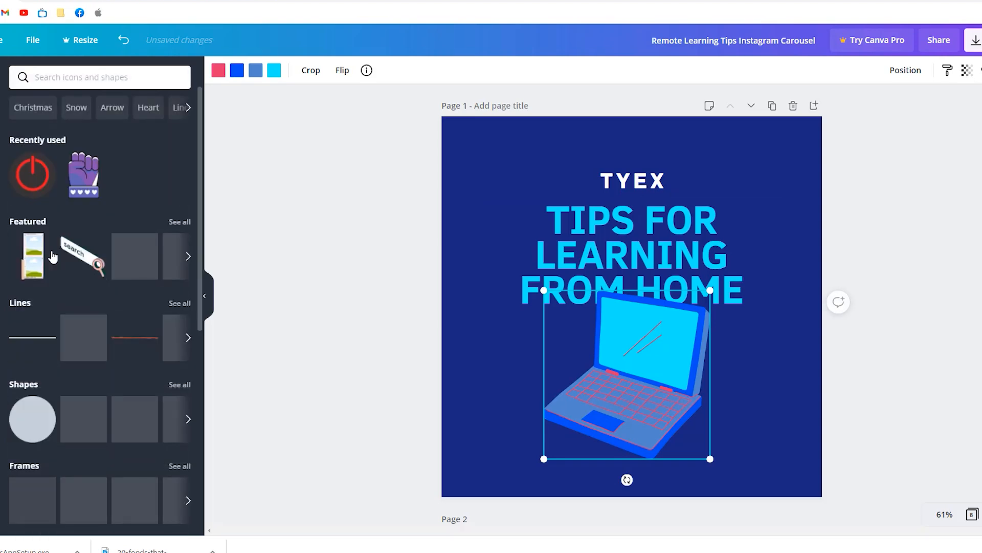
left_click(36, 188)
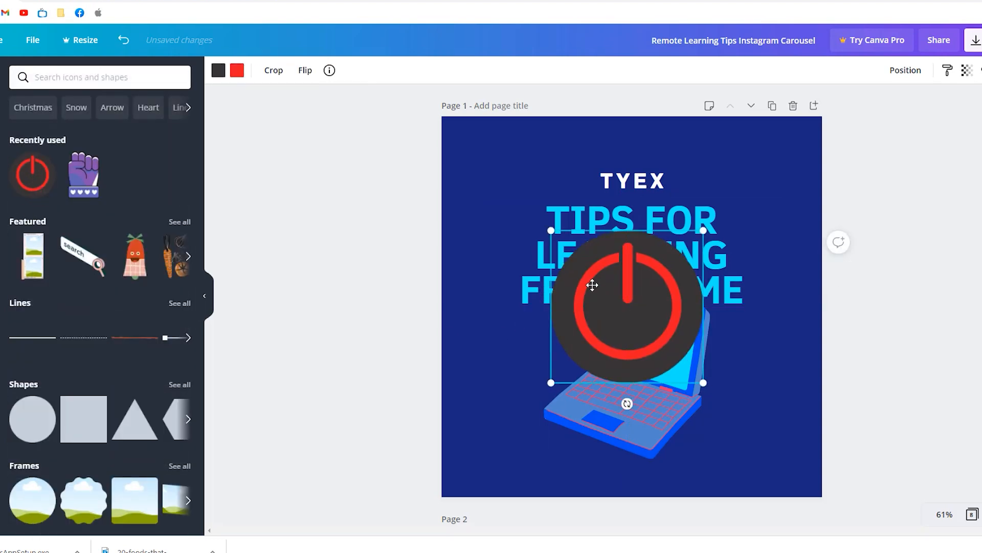
key("Delete")
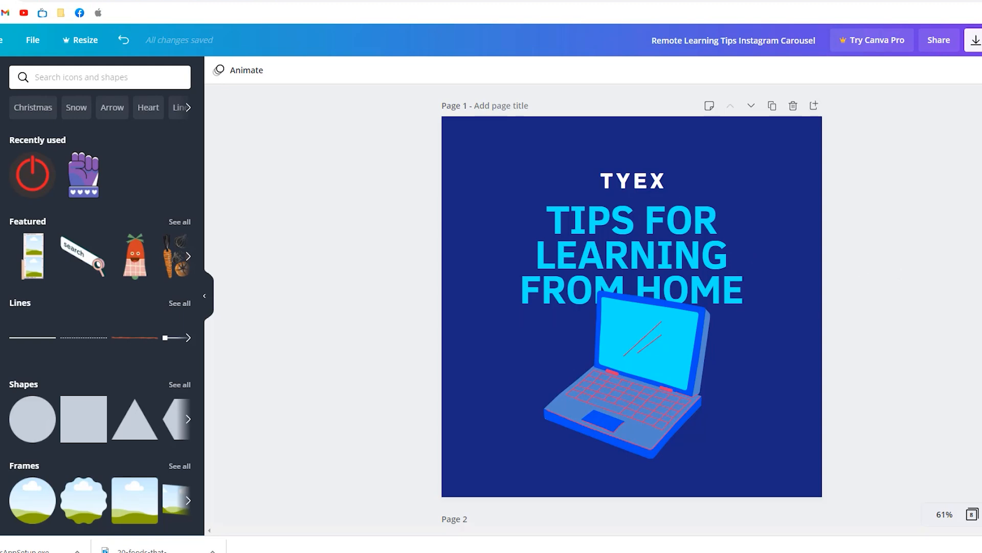
Open the library of stock photos and look over page 2 of the carousel design.
left_click(0, 119)
left_click(0, 161)
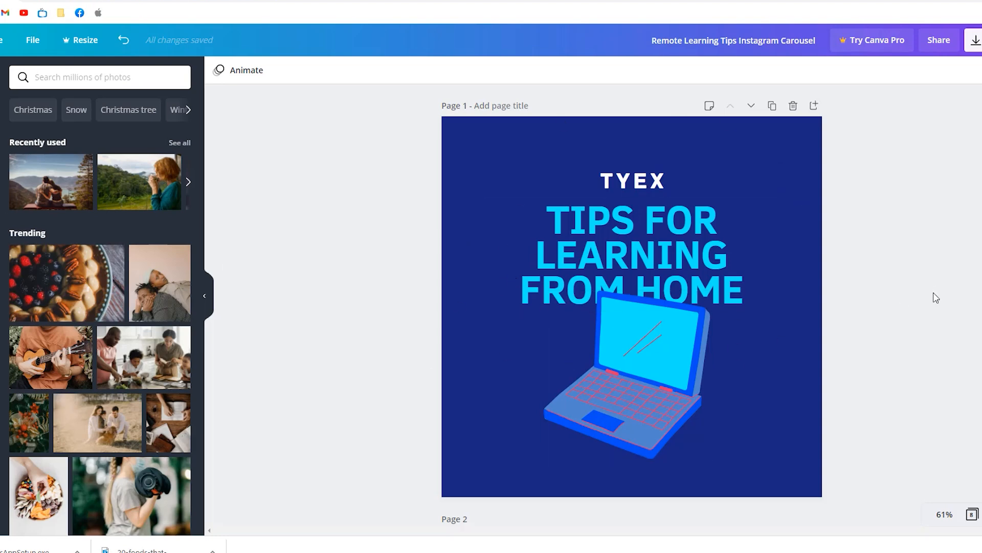
scroll(932, 297, "down", 8)
scroll(835, 339, "up", 4)
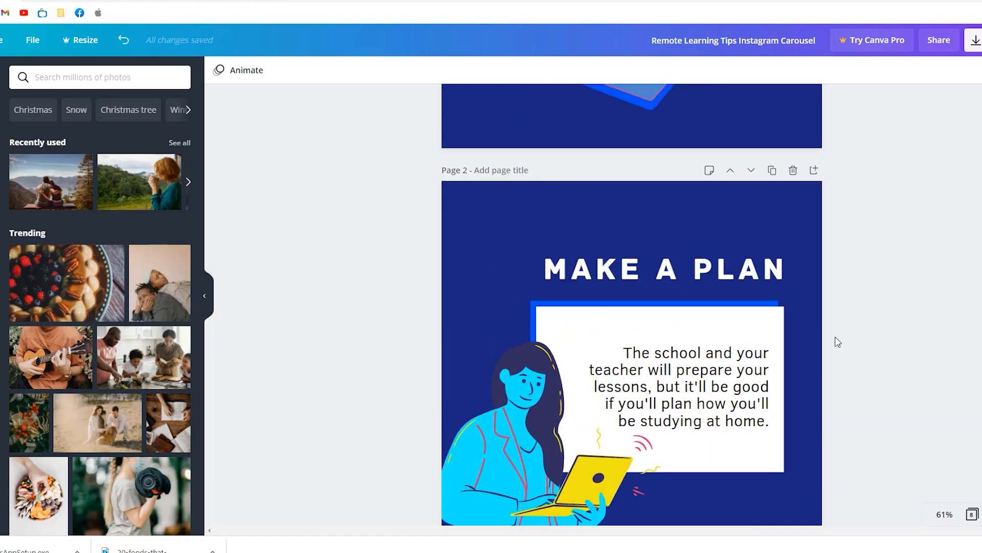
scroll(809, 339, "down", 4)
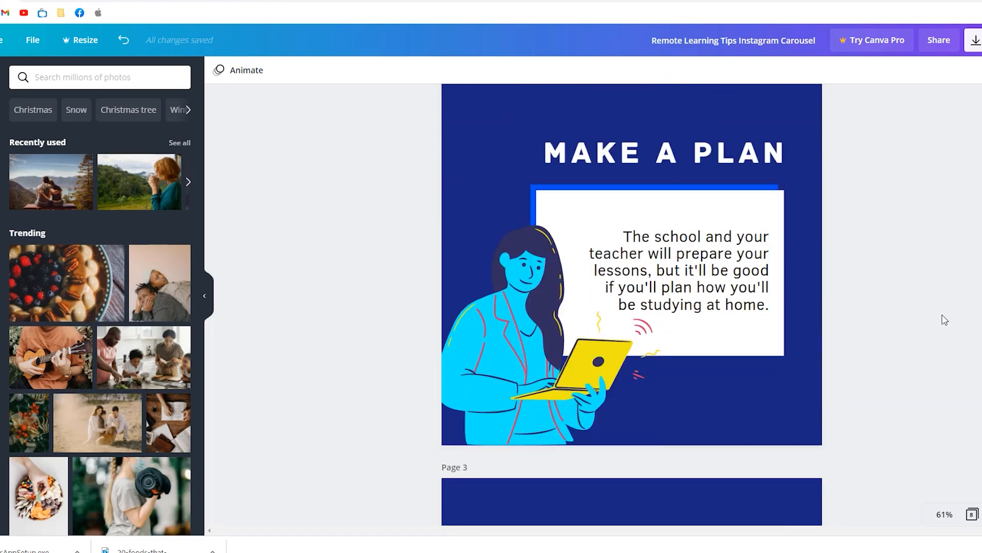
View what the Canva Pro free trial offers, close the offer, and look through the remaining carousel pages.
left_click(873, 41)
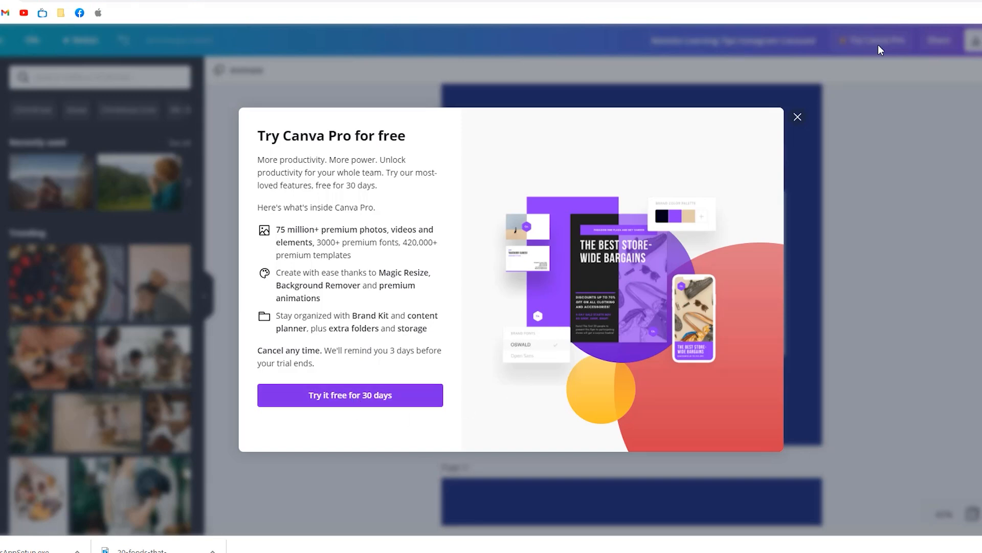
left_click(797, 117)
scroll(814, 230, "down", 15)
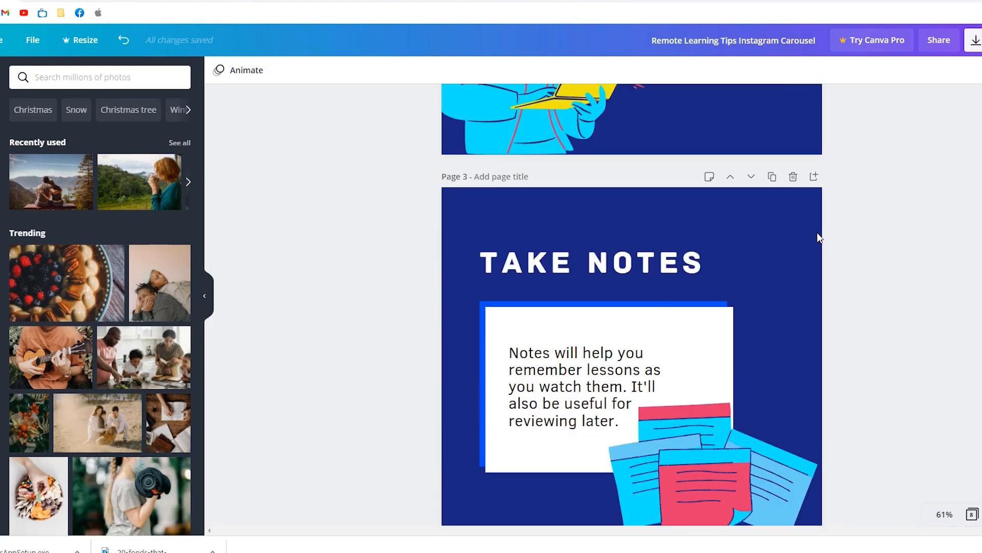
scroll(816, 243, "down", 20)
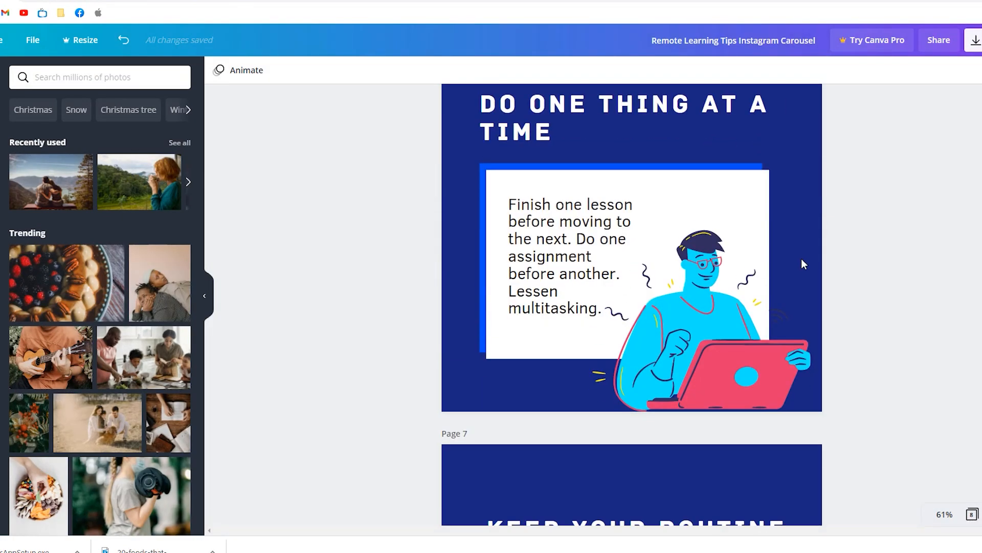
scroll(801, 259, "down", 5)
scroll(798, 269, "up", 20)
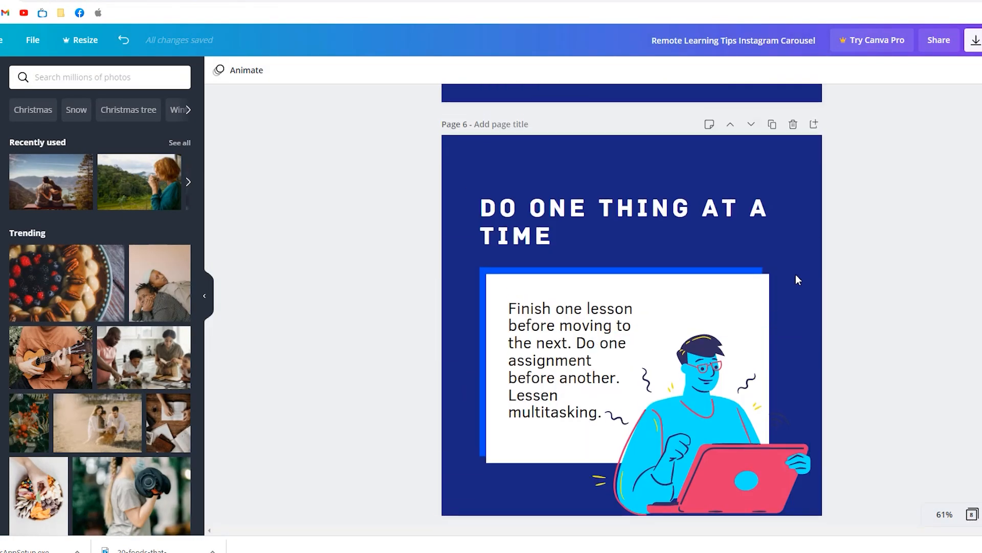
scroll(529, 209, "up", 15)
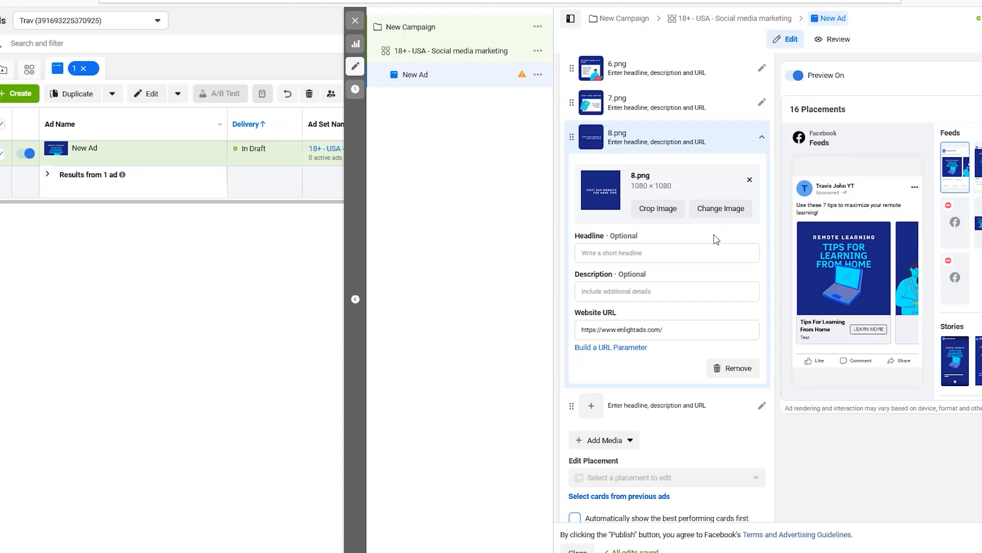
Switch back to Facebook Ads Manager and review the ad's carousel cards, the 8.png card's fields and the card ordering options.
scroll(713, 236, "up", 5)
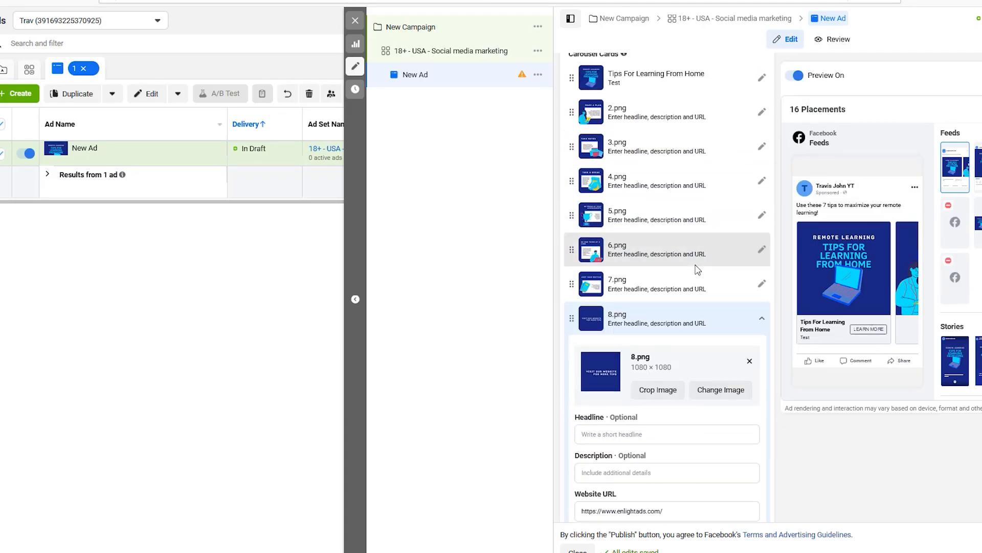
scroll(699, 270, "down", 4)
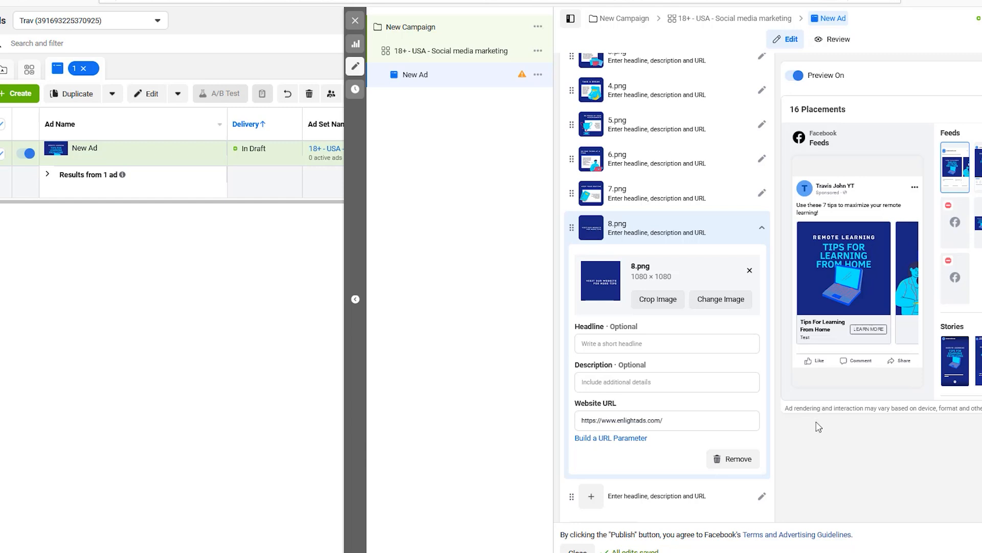
scroll(812, 433, "up", 4)
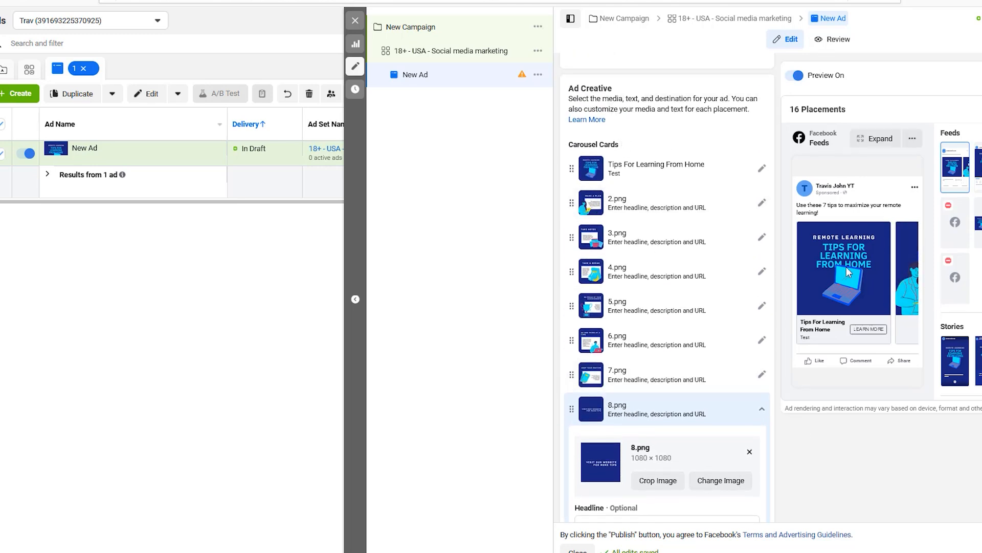
scroll(689, 315, "down", 1)
scroll(688, 315, "down", 2)
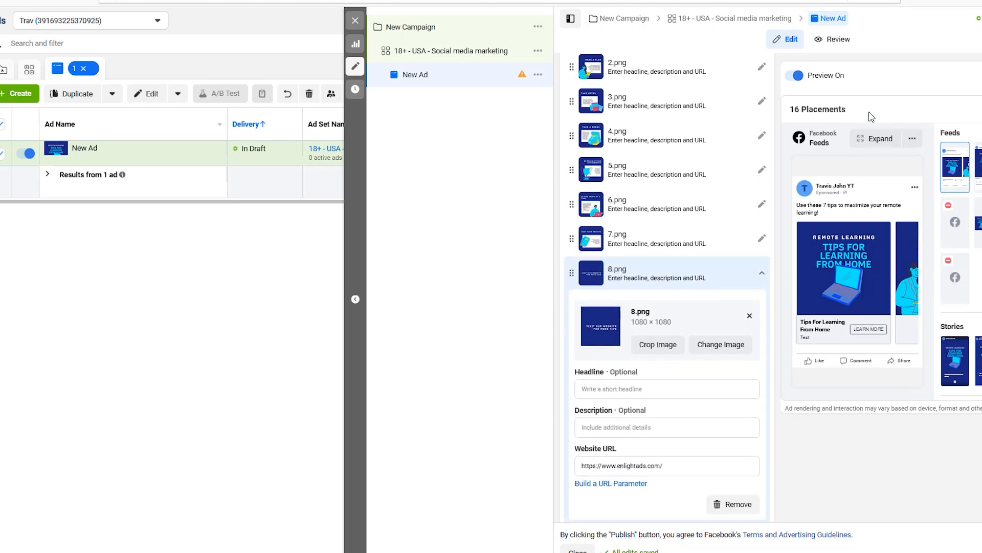
scroll(697, 280, "down", 2)
scroll(697, 281, "down", 10)
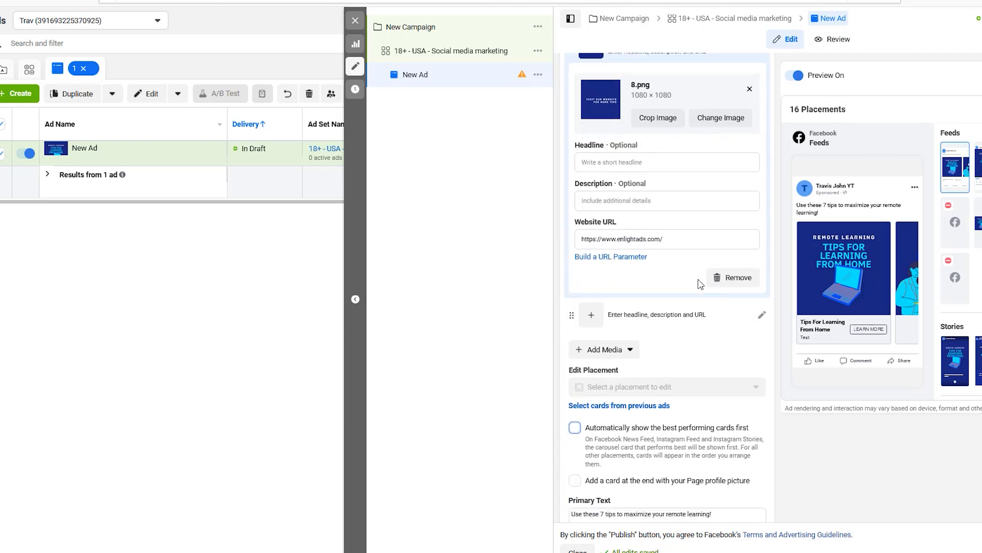